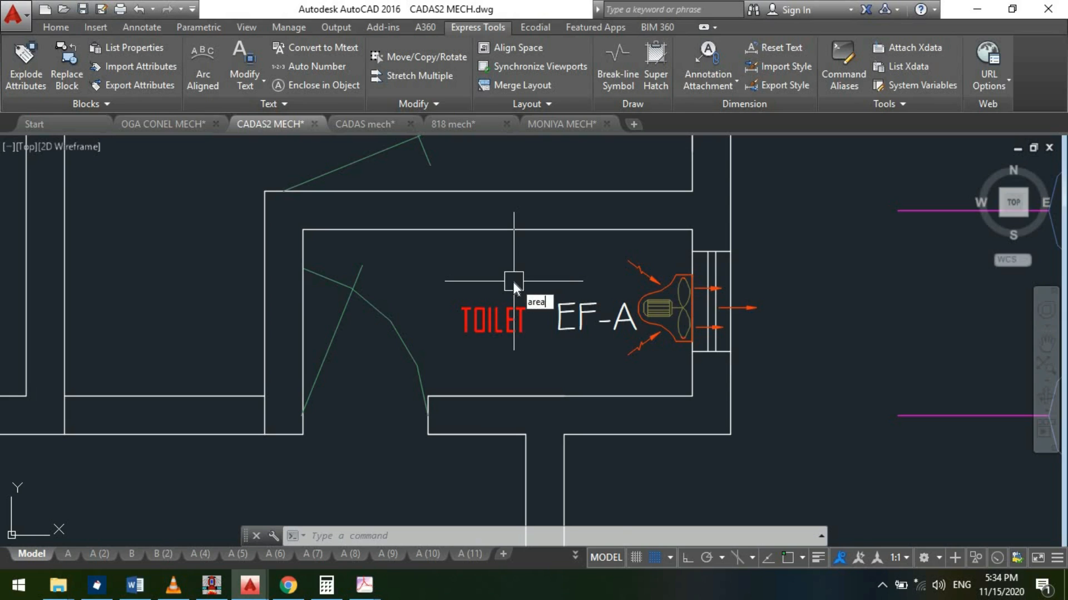
# - Measure the floor area of the TOILET room served by EF-A from its inner wall corners
pyautogui.press('Return')
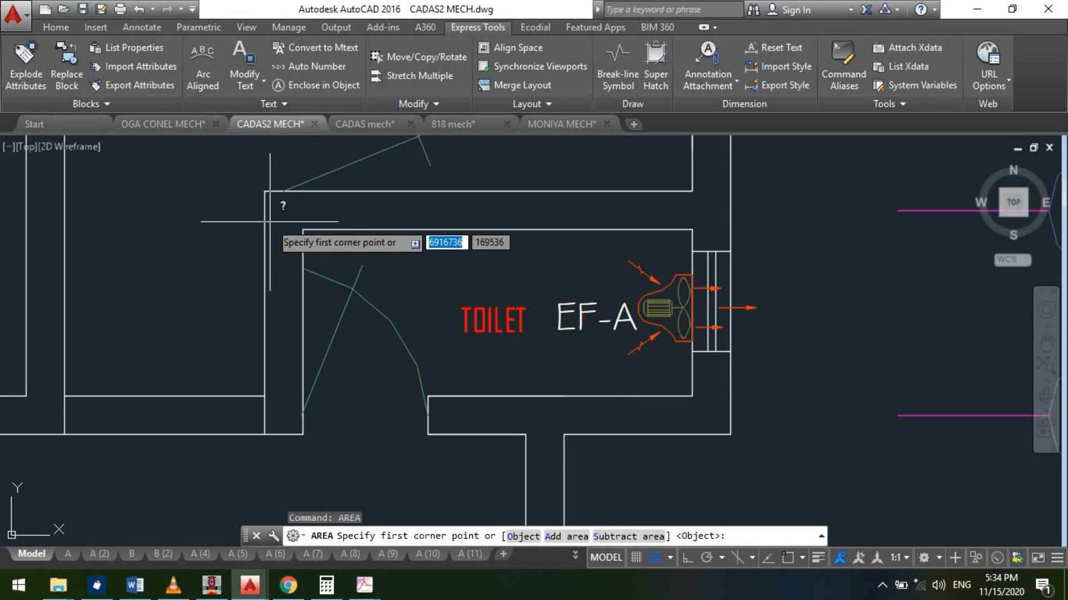
pyautogui.press('F3')
pyautogui.click(303, 229)
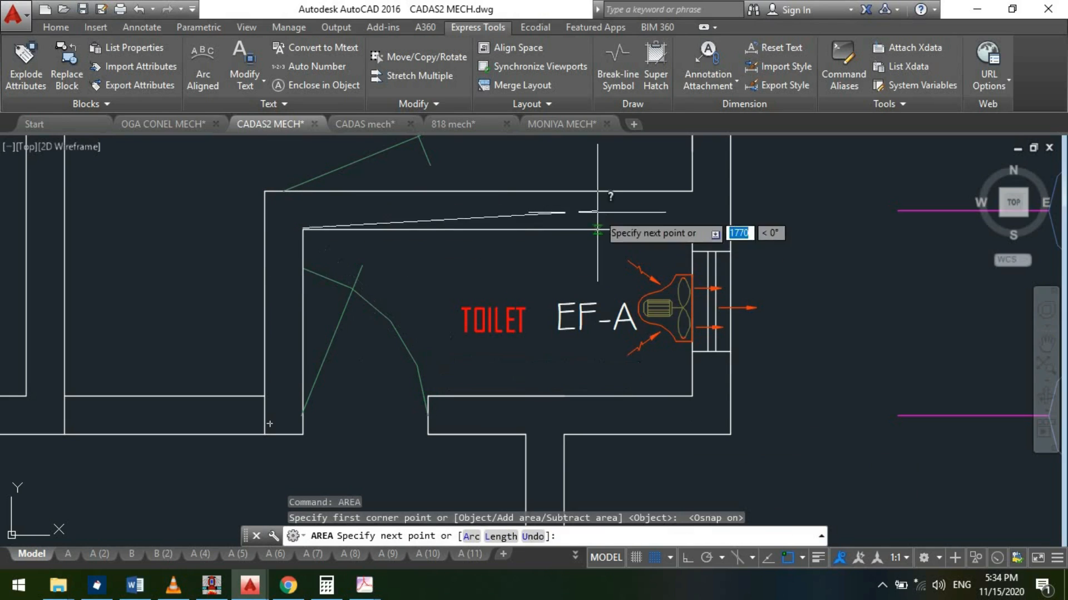
pyautogui.click(693, 229)
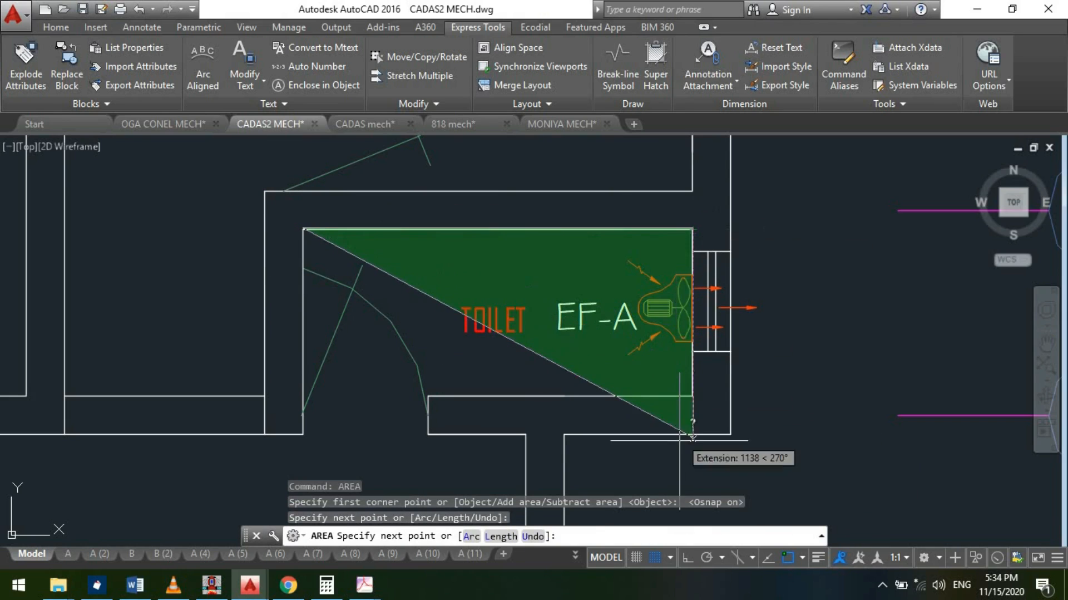
pyautogui.click(693, 396)
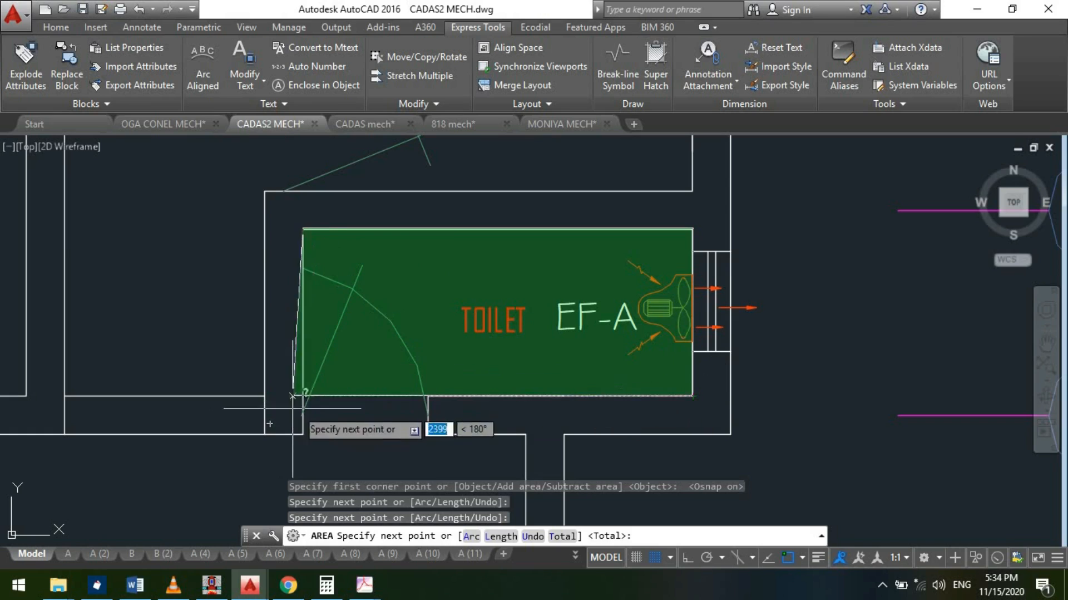
pyautogui.click(303, 412)
pyautogui.press('F3')
pyautogui.press('Return')
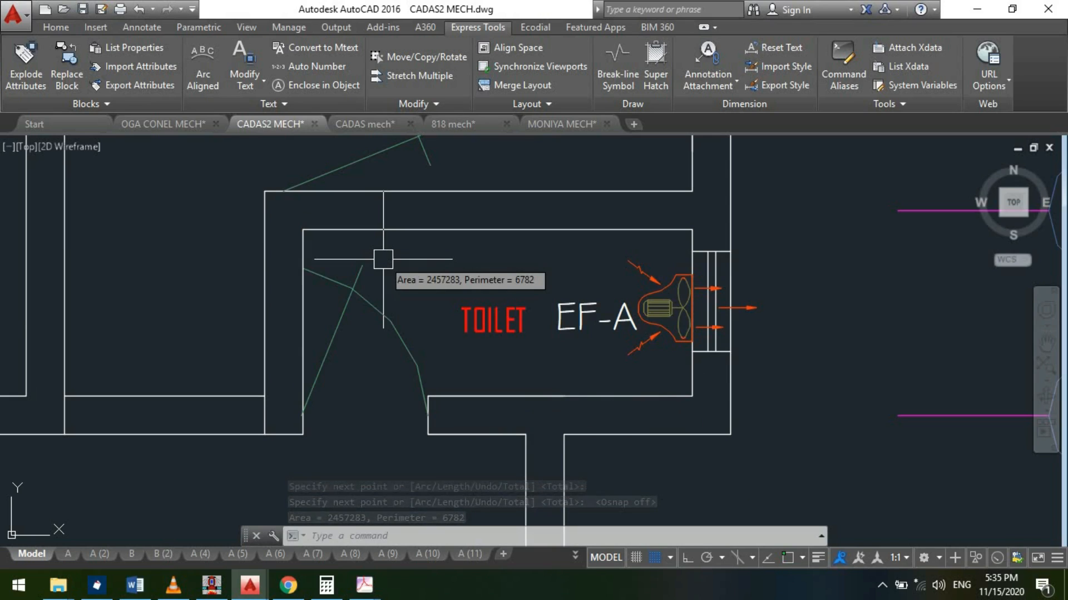
# - Open the solace MECH drawing from the SOLACE project folder in File Explorer
pyautogui.scroll(-5, 453, 418)
pyautogui.scroll(2, 463, 423)
pyautogui.scroll(-3, 462, 423)
pyautogui.scroll(-5, 656, 252)
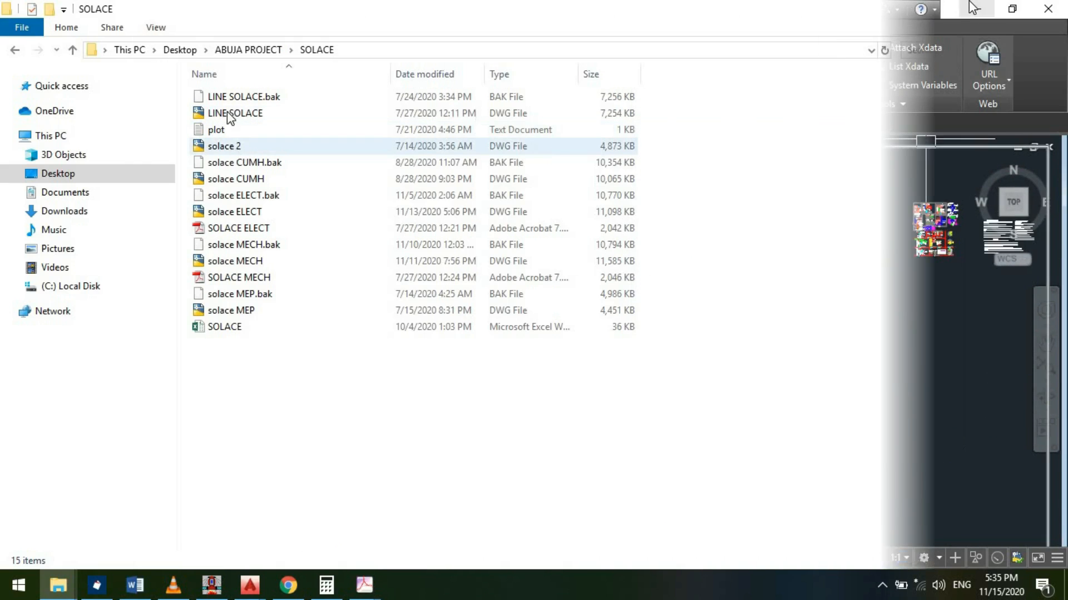
pyautogui.doubleClick(245, 262)
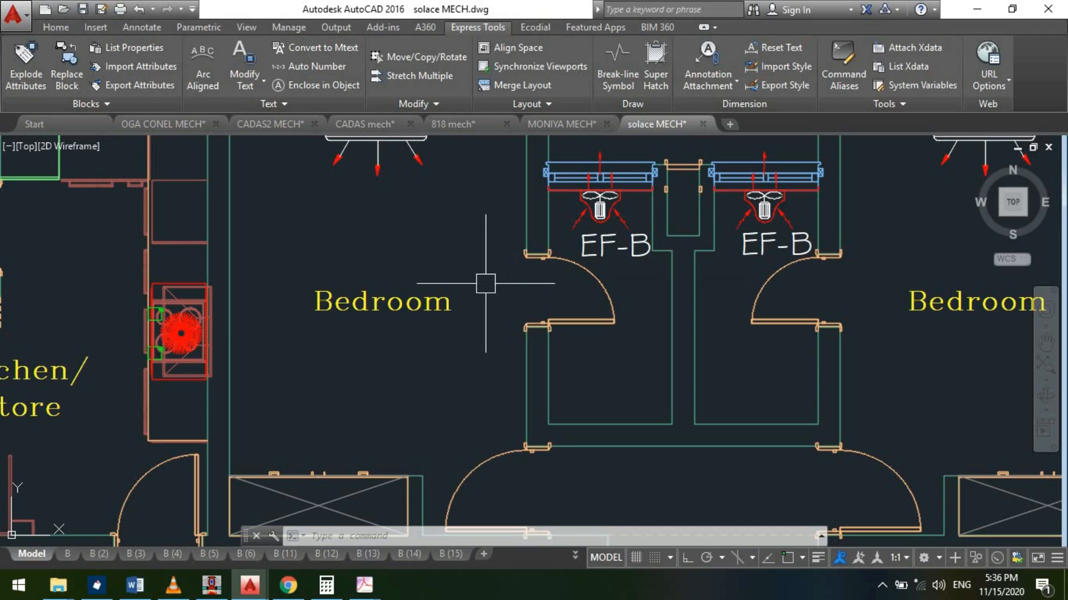
# - Start an area measurement of the left EF-B toilet, tracing the window-side edge and down to the duct recess corner
pyautogui.scroll(-3, 485, 283)
pyautogui.scroll(3, 486, 283)
pyautogui.write('area')
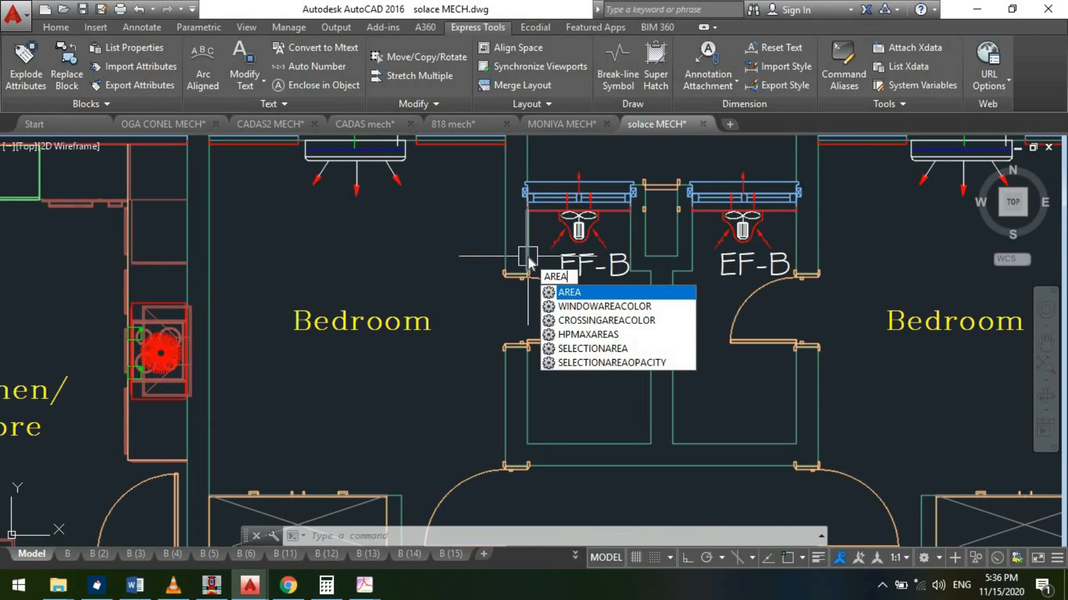
pyautogui.press('Return')
pyautogui.scroll(4, 498, 192)
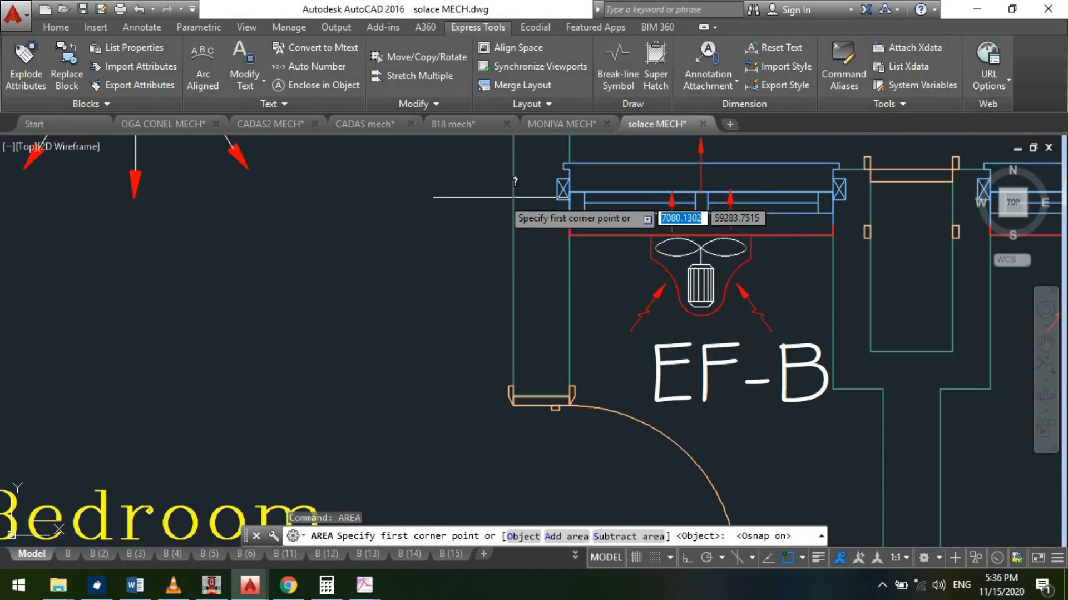
pyautogui.click(569, 234)
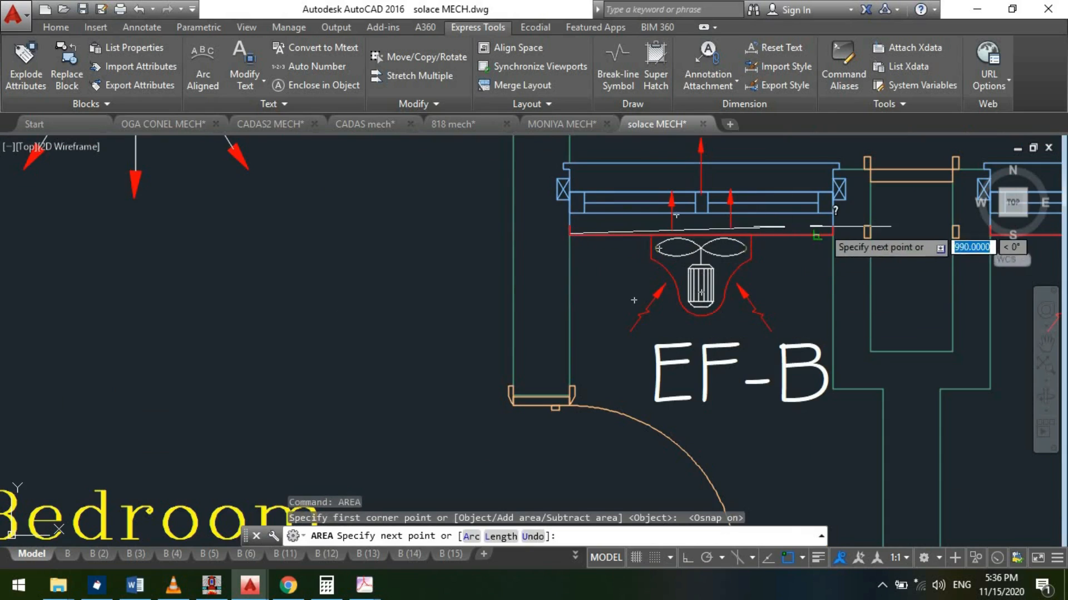
pyautogui.click(832, 234)
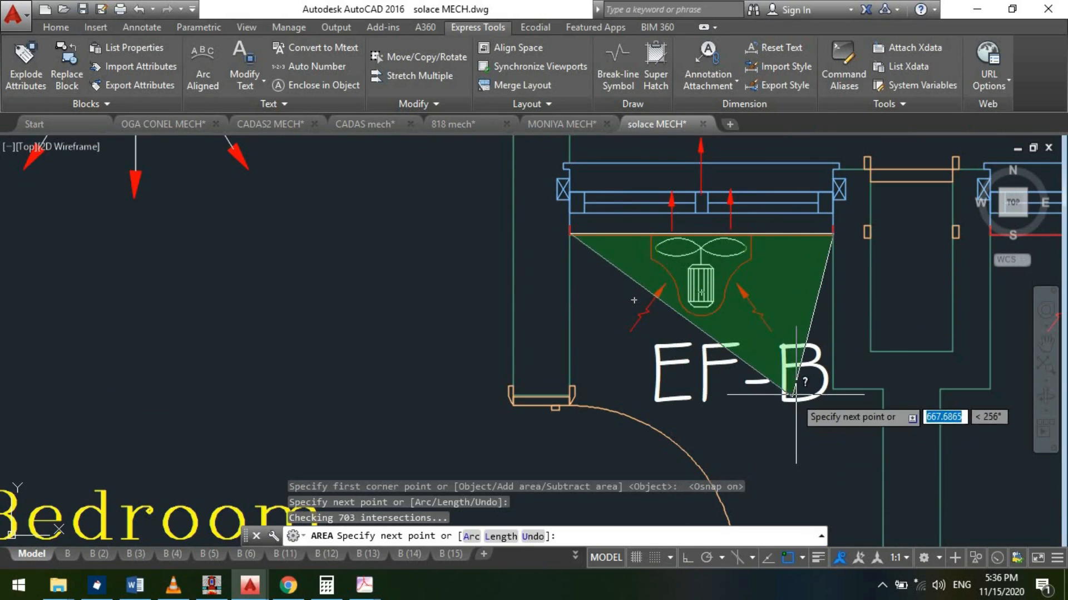
pyautogui.click(833, 390)
pyautogui.scroll(-4, 601, 296)
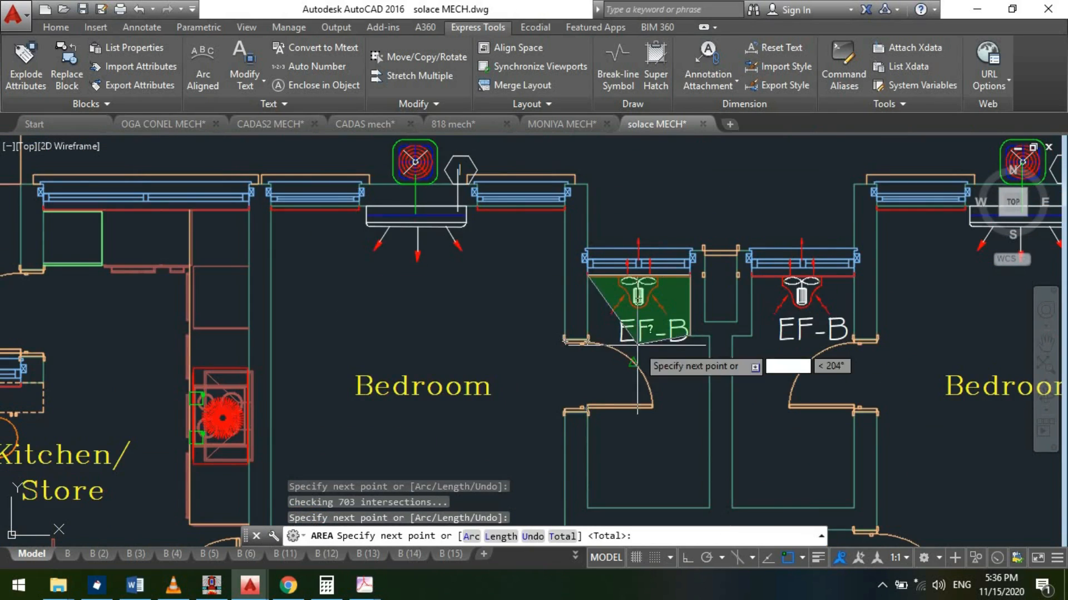
# - Continue the area boundary around the duct recess and along the toilet's lower wall to its lower-left corner
pyautogui.scroll(4, 700, 341)
pyautogui.click(709, 334)
pyautogui.scroll(-4, 612, 223)
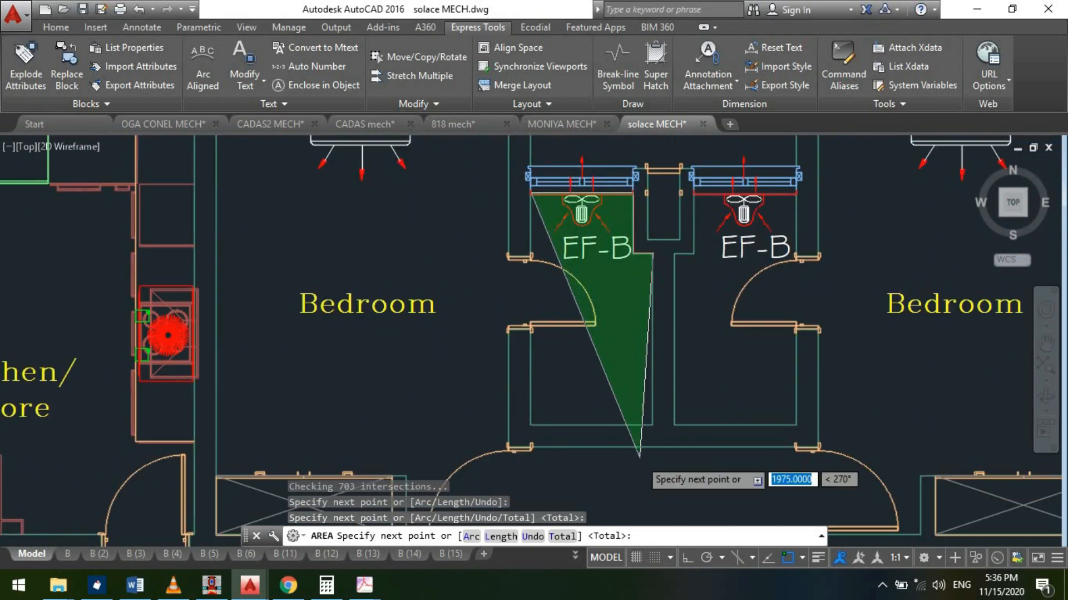
pyautogui.scroll(5, 696, 359)
pyautogui.click(672, 359)
pyautogui.click(360, 372)
pyautogui.scroll(-5, 359, 372)
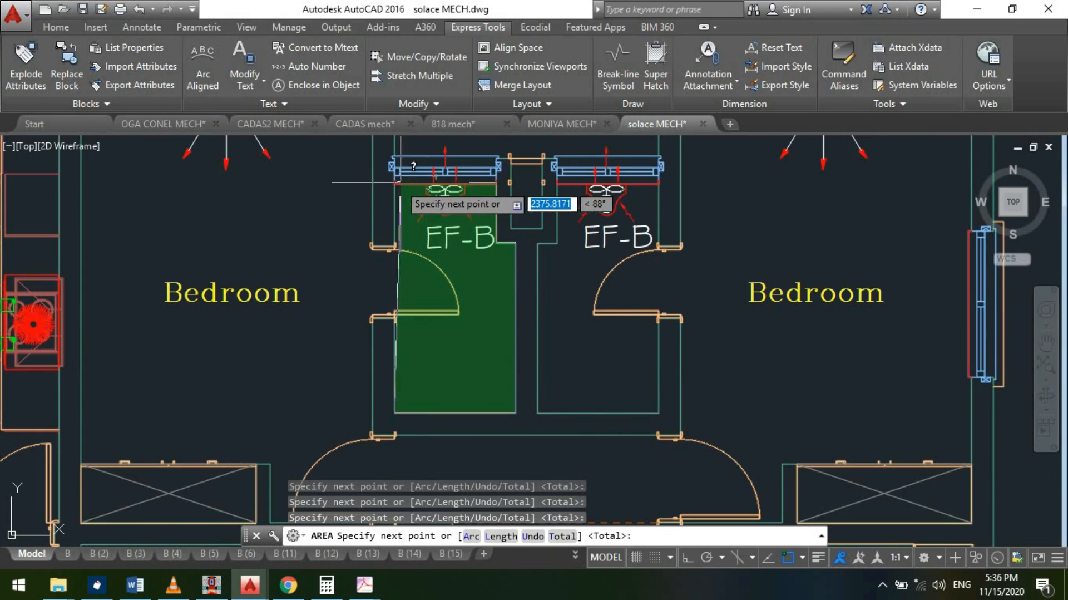
# - Undo the misplaced boundary point picked near the toilet's extractor fan
pyautogui.click(419, 209)
pyautogui.press('F3')
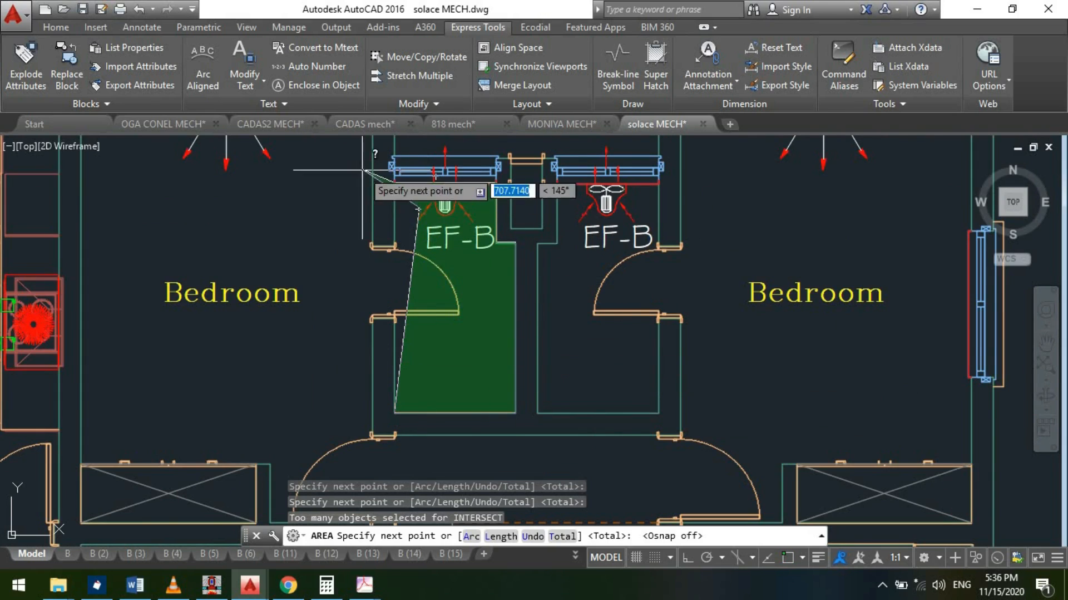
pyautogui.scroll(3, 362, 170)
pyautogui.hotkey('ctrl', 'z')
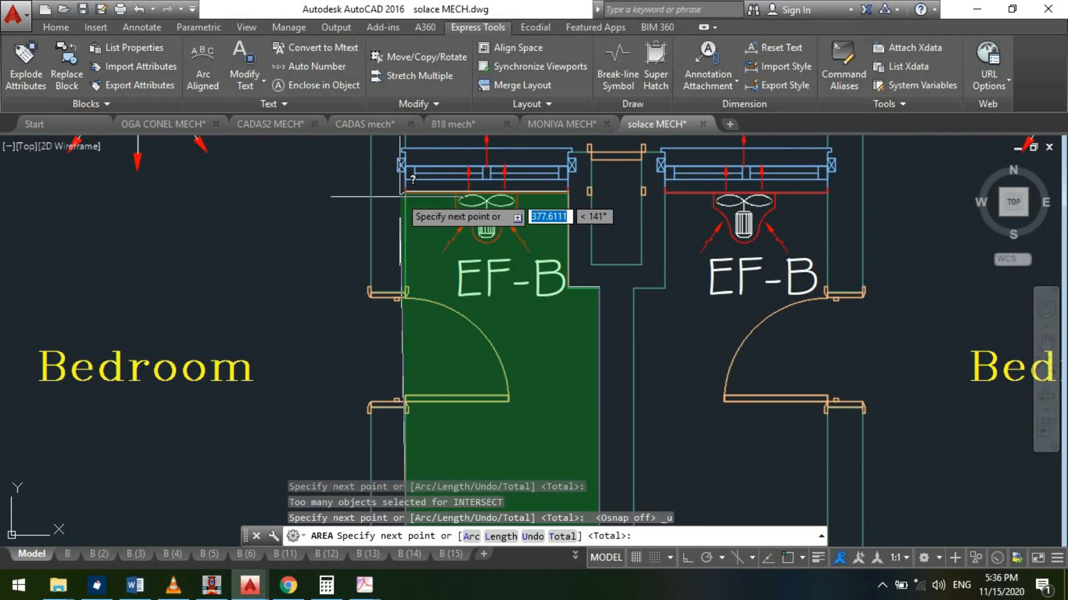
# - Finish the area measurement of the left EF-B toilet with the traced boundary points
pyautogui.scroll(5, 402, 197)
pyautogui.press('F3')
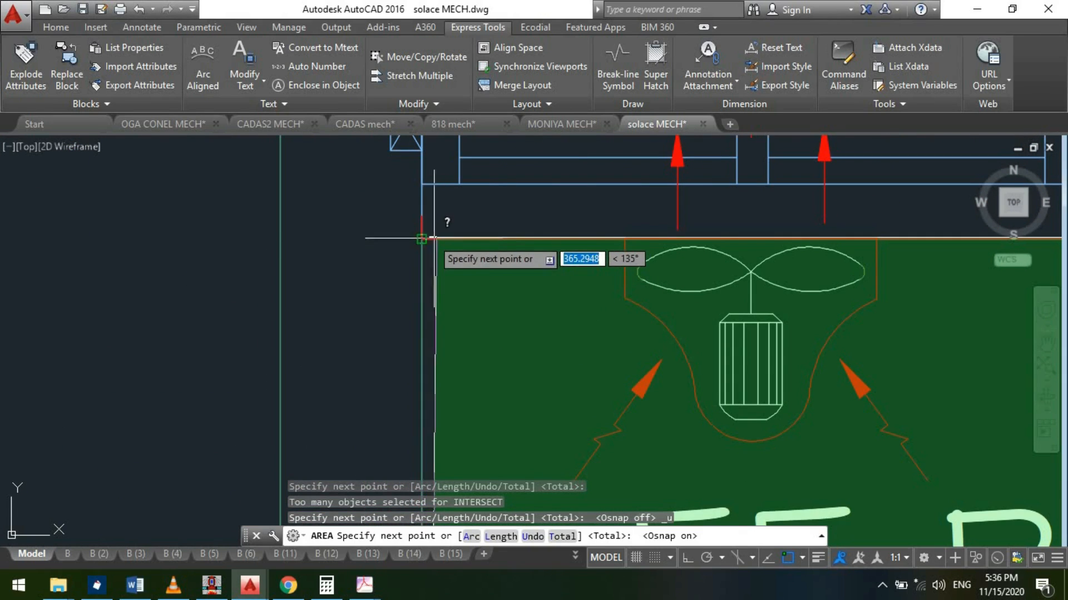
pyautogui.press('F3')
pyautogui.scroll(-3, 578, 327)
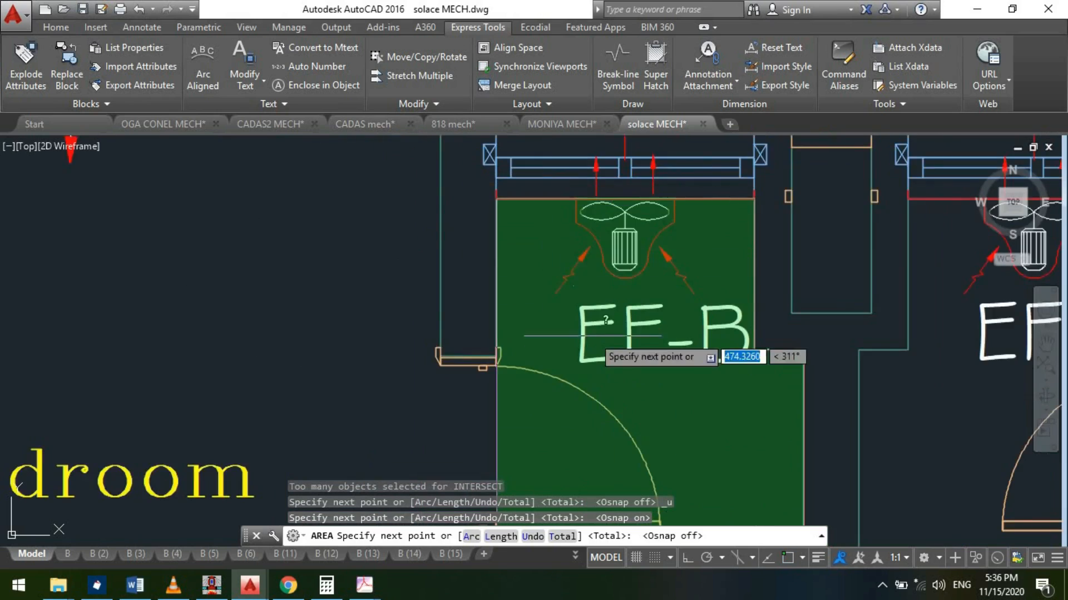
pyautogui.scroll(1, 596, 343)
pyautogui.press('Return')
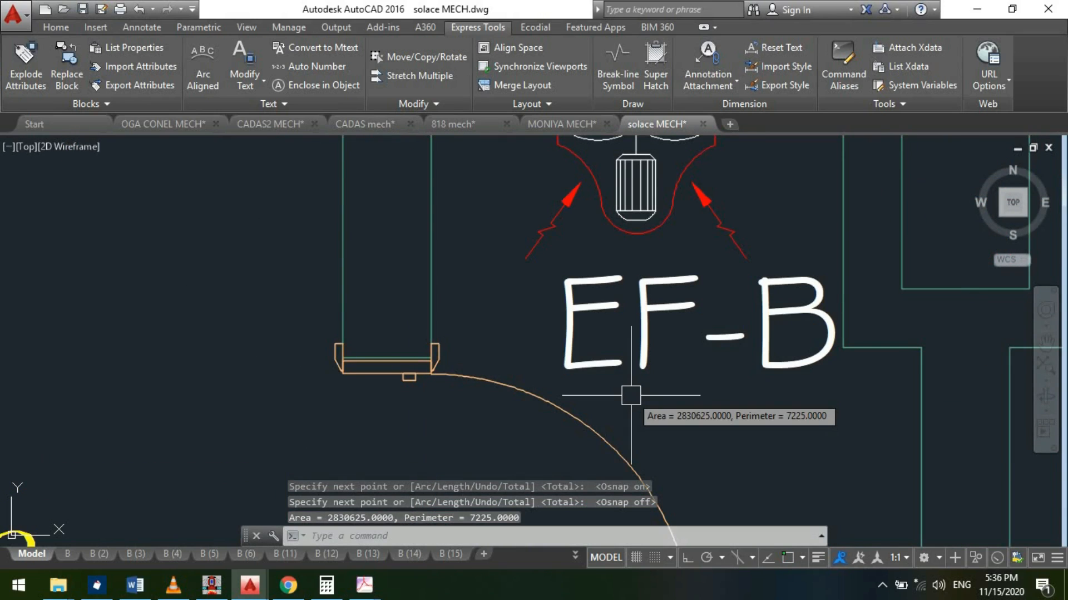
pyautogui.press('Escape')
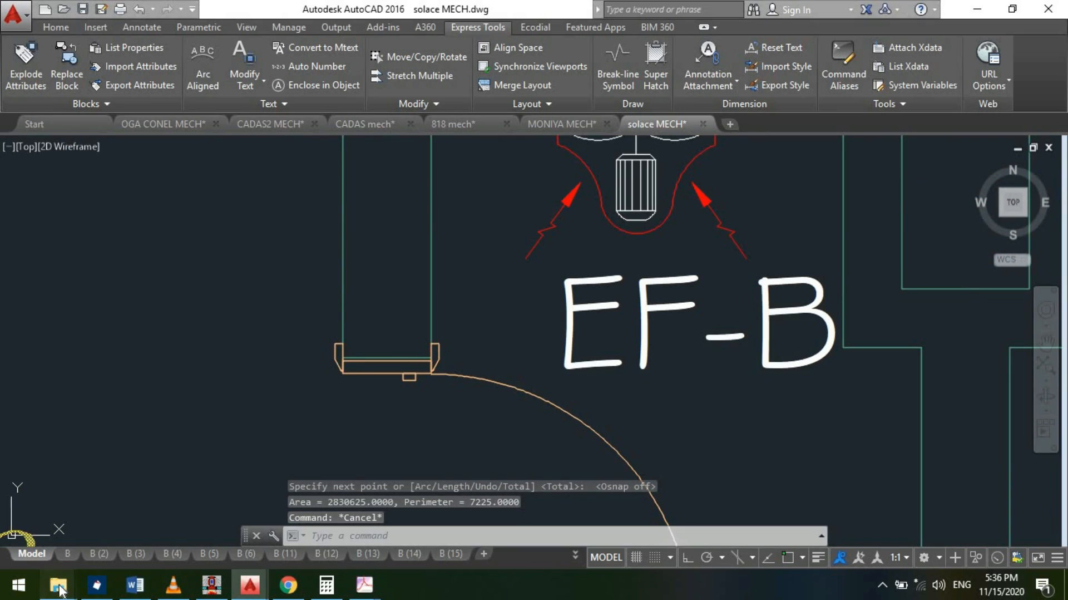
# - Open the solace 2 drawing from the SOLACE folder in File Explorer
pyautogui.click(58, 584)
pyautogui.click(424, 519)
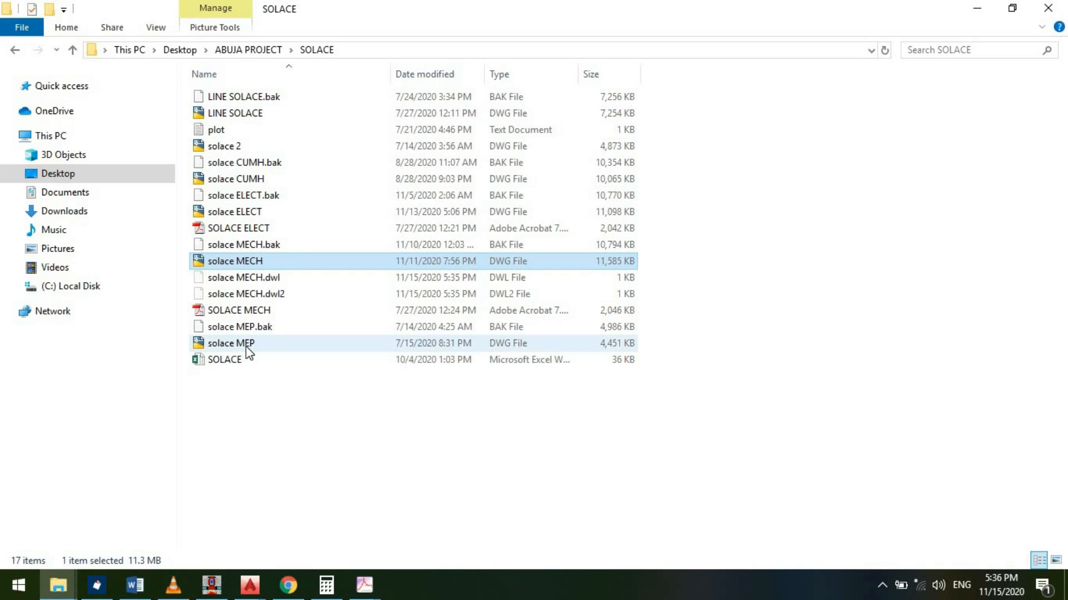
pyautogui.doubleClick(223, 146)
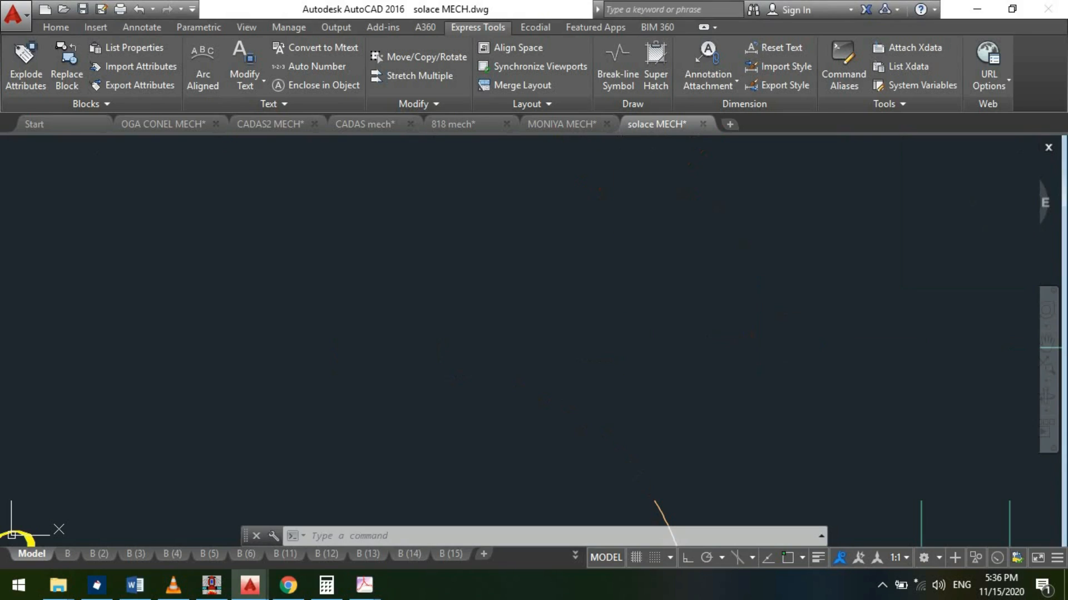
# - Examine the building section's ground-to-first-floor height and the slab and beam at the outer bedroom wall
pyautogui.scroll(10, 773, 341)
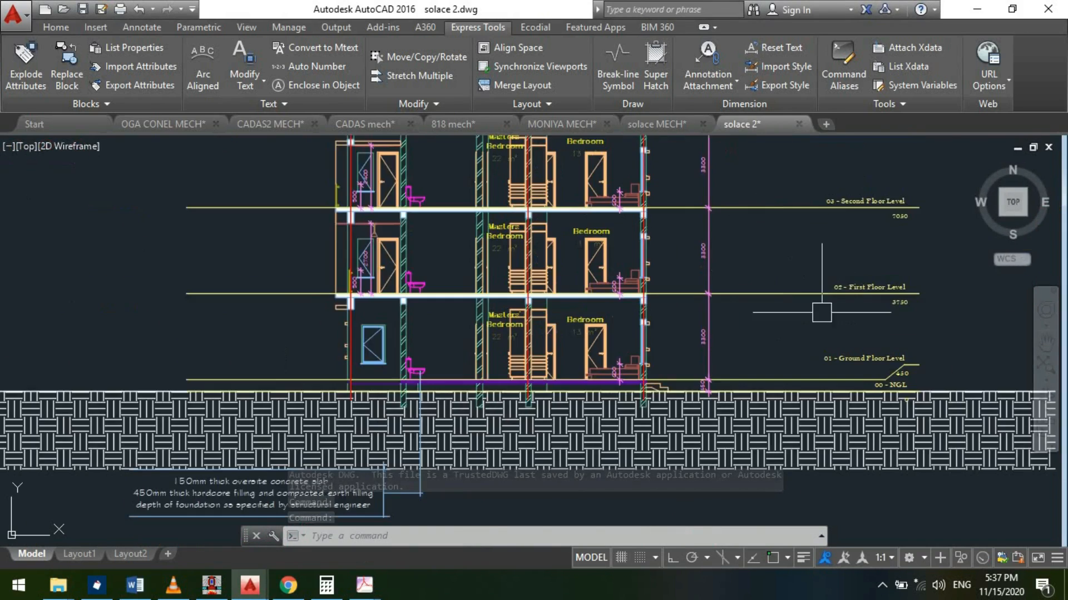
pyautogui.scroll(2, 830, 340)
pyautogui.scroll(1, 597, 354)
pyautogui.scroll(-1, 656, 355)
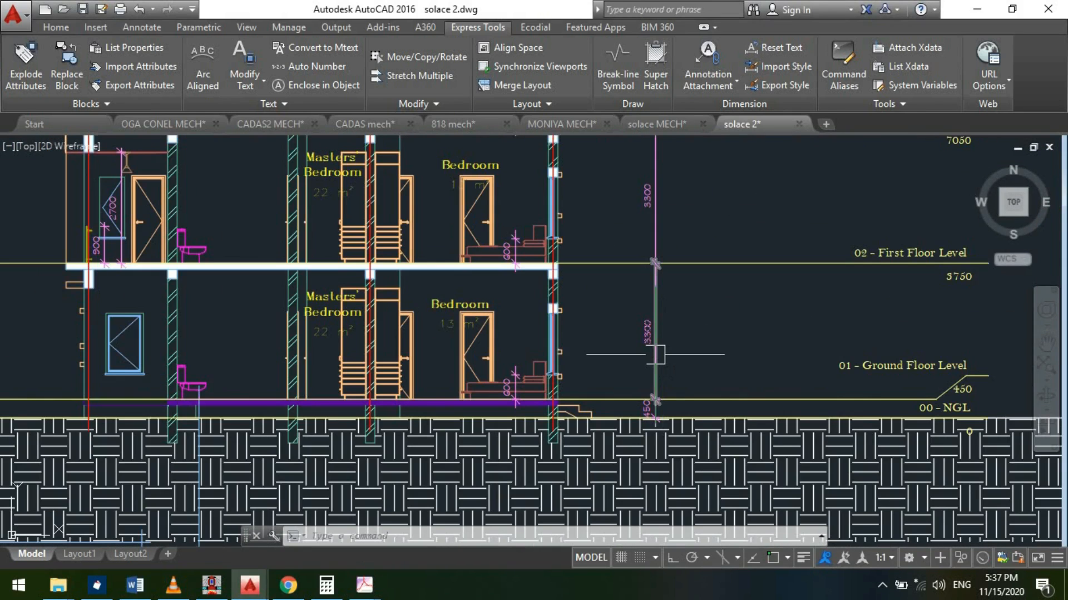
pyautogui.scroll(3, 656, 361)
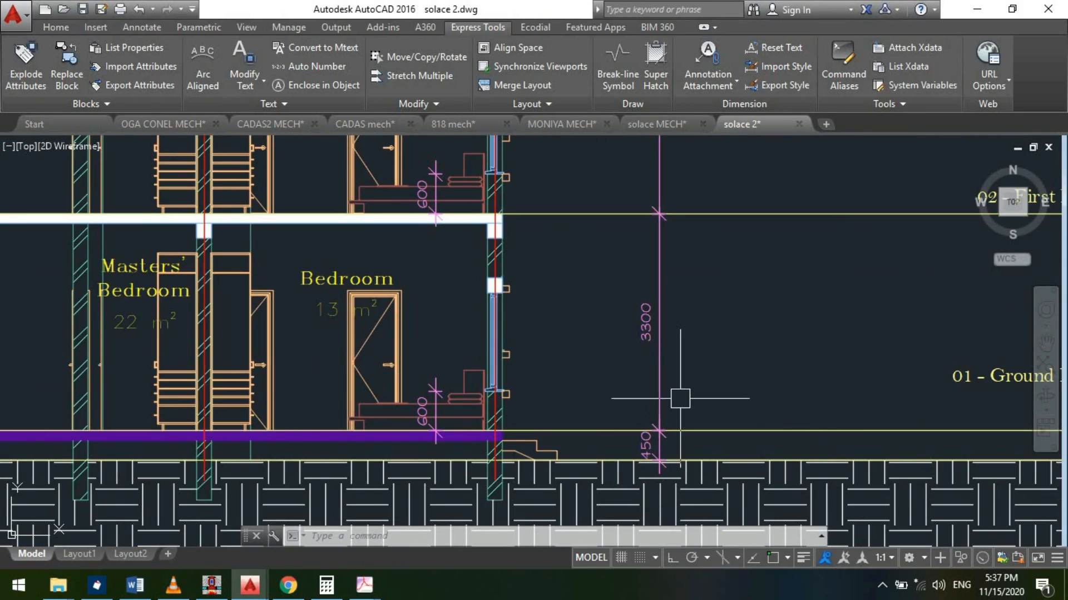
pyautogui.scroll(-2, 681, 300)
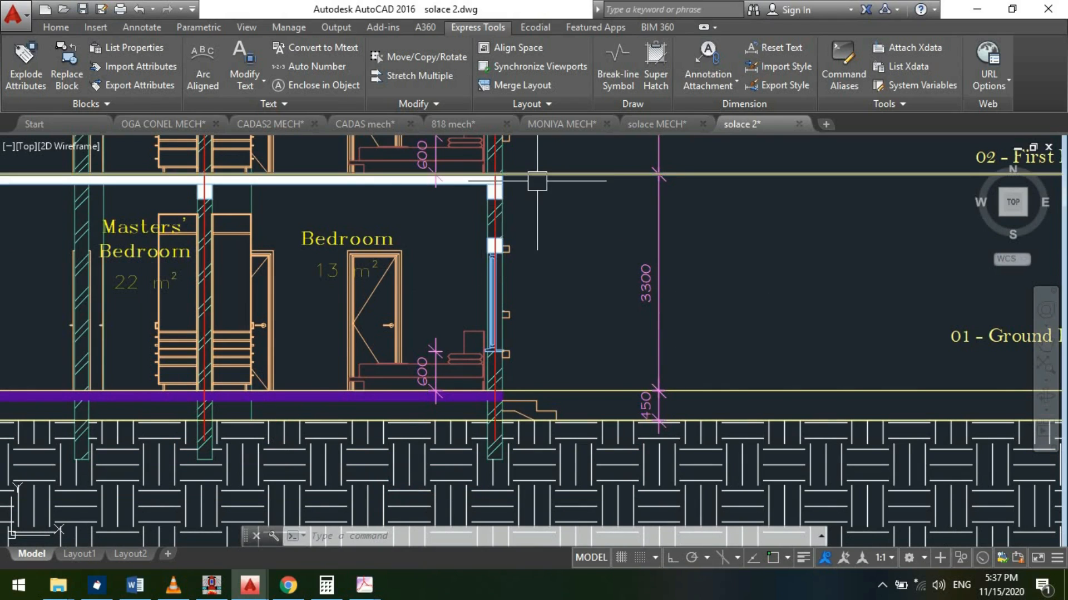
pyautogui.scroll(-2, 611, 229)
pyautogui.scroll(5, 528, 213)
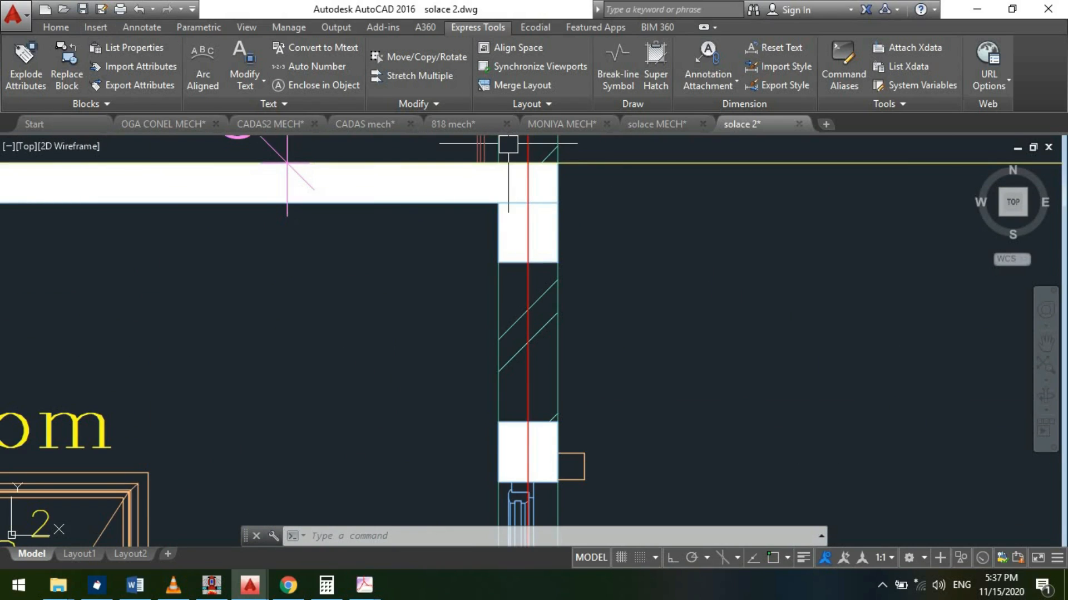
# - Add a vertical linear dimension for the depth of the beam below the first-floor slab at the outer wall
pyautogui.click(56, 31)
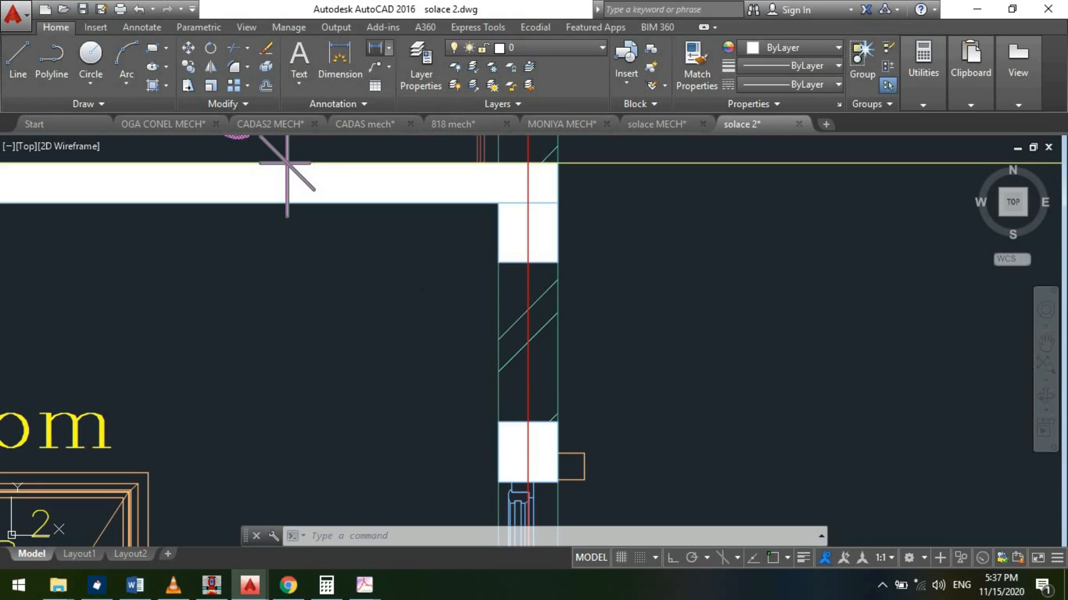
pyautogui.click(340, 56)
pyautogui.scroll(2, 511, 279)
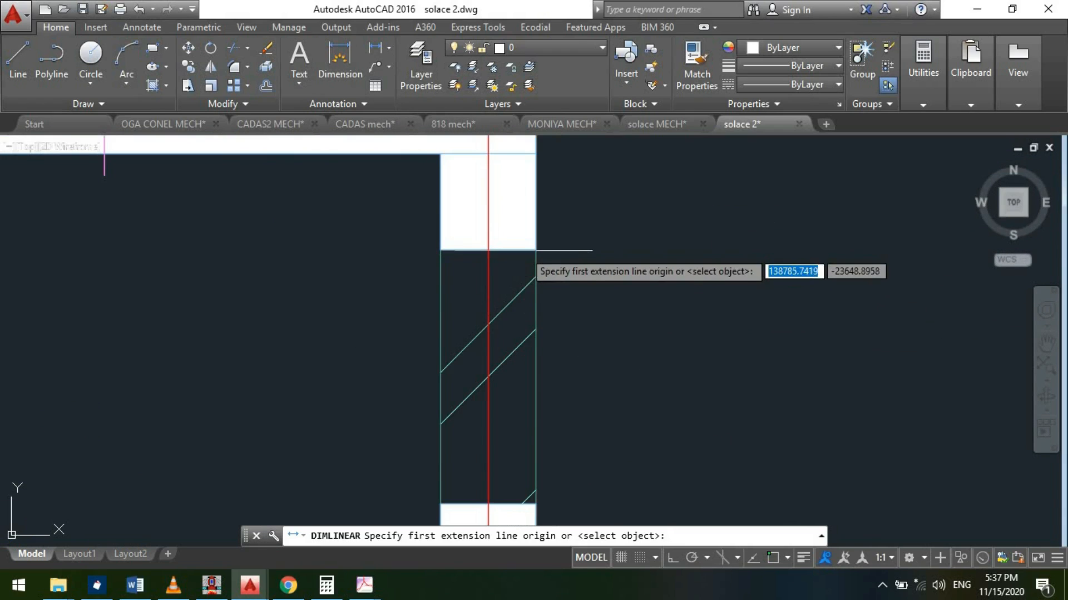
pyautogui.press('F3')
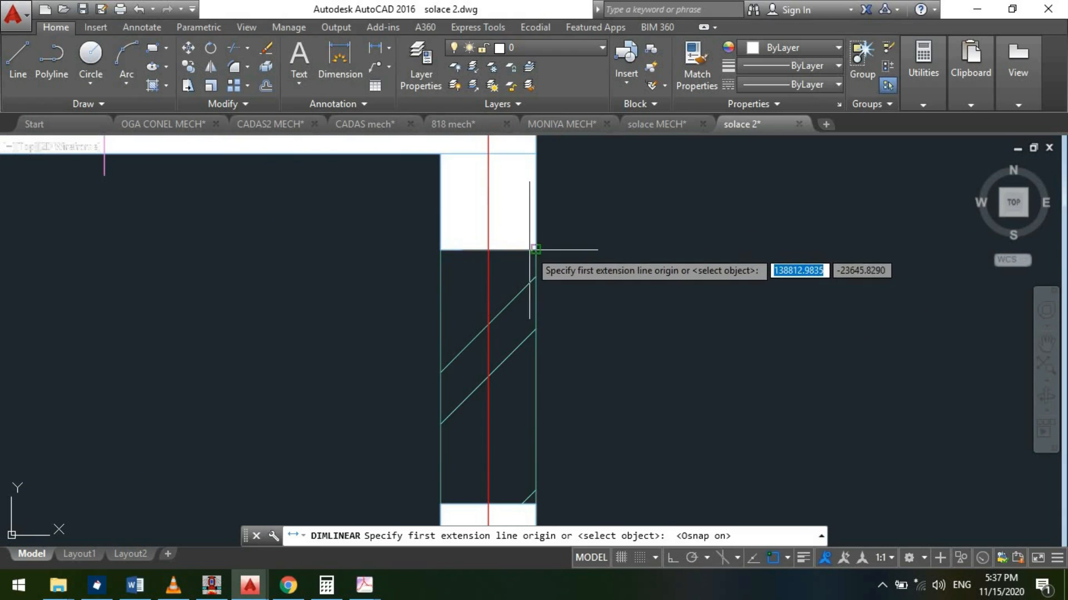
pyautogui.click(535, 250)
pyautogui.scroll(-3, 536, 250)
pyautogui.scroll(4, 535, 250)
pyautogui.click(557, 198)
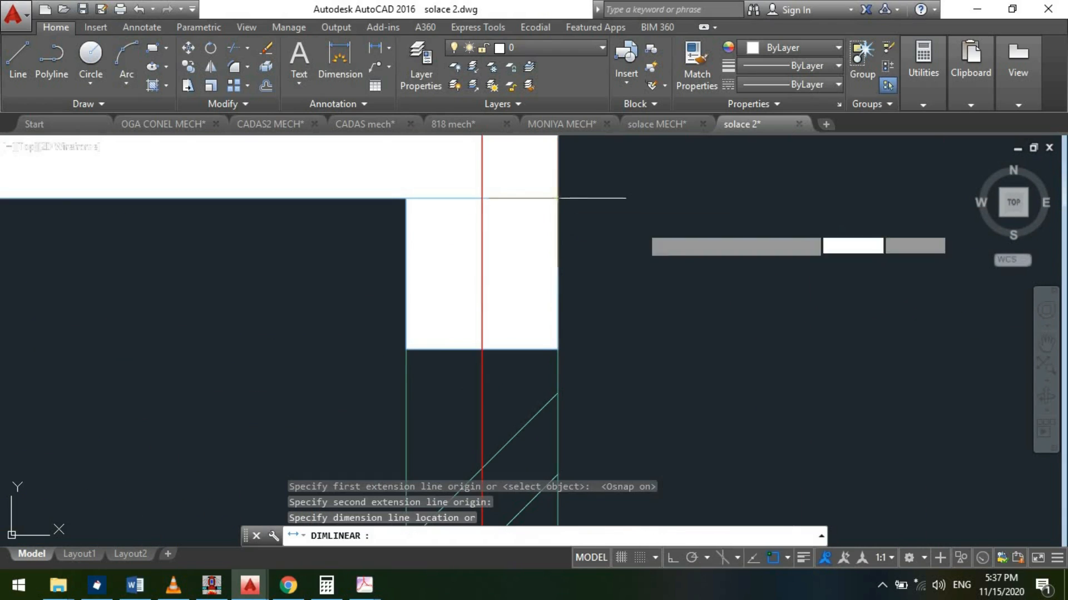
pyautogui.scroll(-2, 587, 277)
pyautogui.scroll(2, 682, 356)
pyautogui.press('F3')
pyautogui.click(669, 347)
# - Inspect the text of the new beam-depth dimension beside the outer wall
pyautogui.click(676, 181)
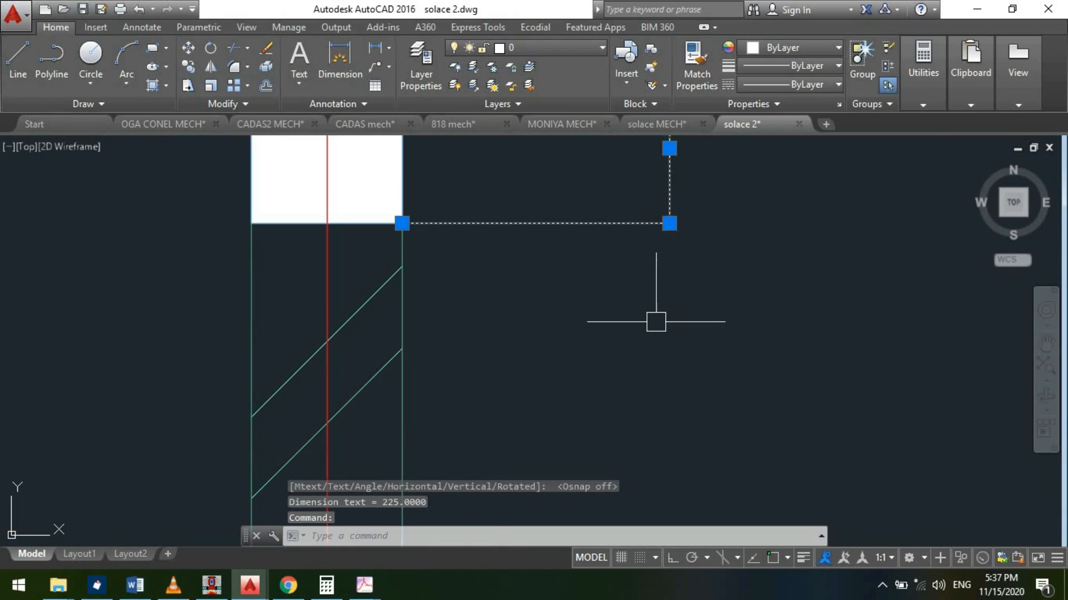
pyautogui.scroll(-2, 657, 322)
pyautogui.scroll(6, 678, 197)
pyautogui.scroll(3, 621, 285)
pyautogui.scroll(5, 612, 241)
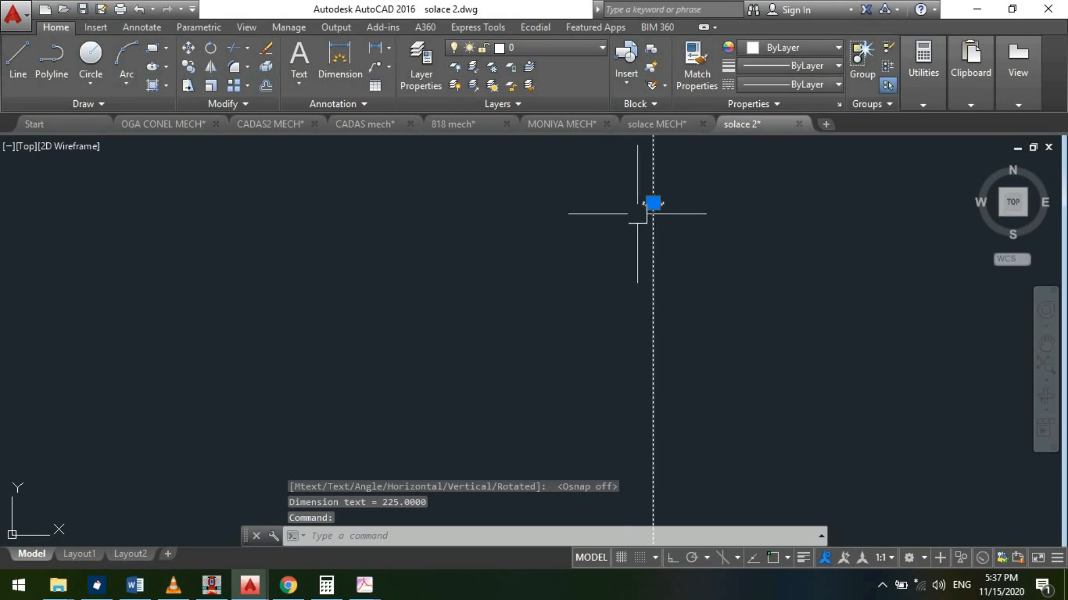
pyautogui.scroll(6, 640, 213)
pyautogui.scroll(-7, 458, 241)
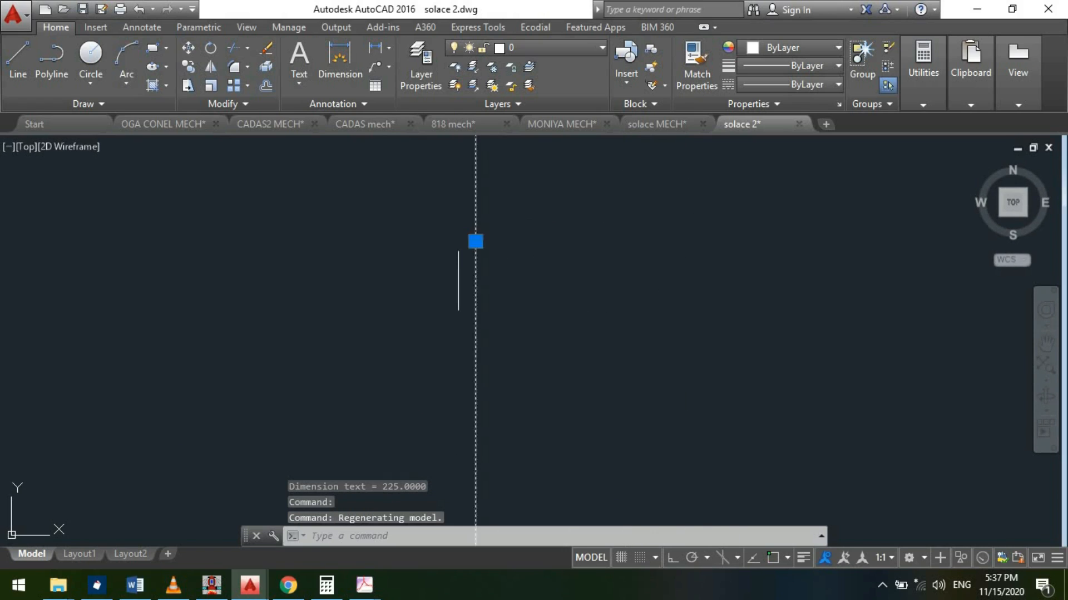
pyautogui.press('Escape')
pyautogui.scroll(5, 458, 238)
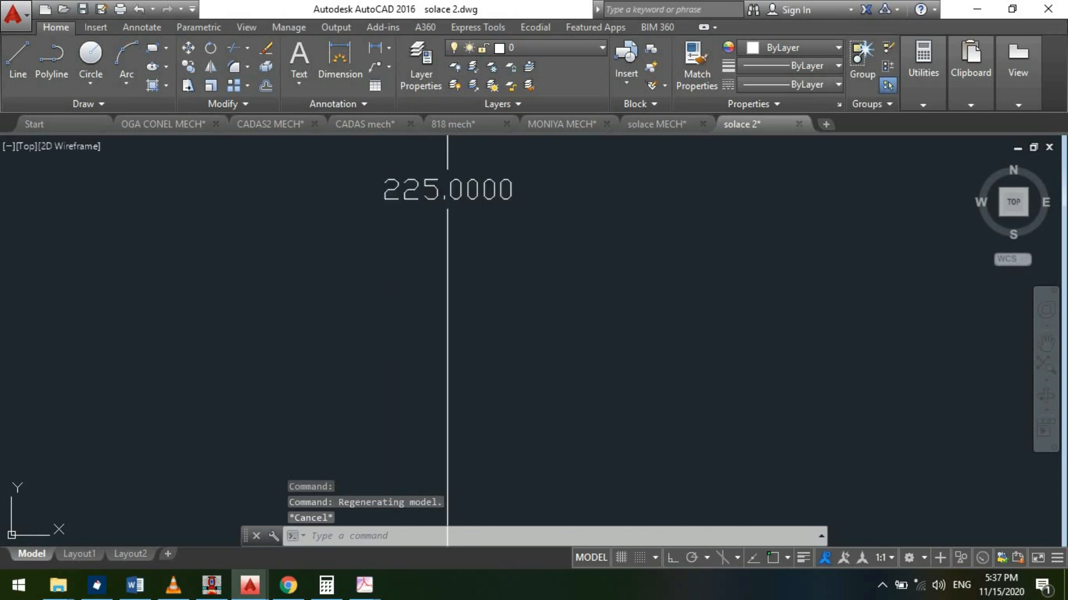
# - Switch to Calculator and multiply 2.8 by 3 to get the toilet's volume
pyautogui.press('Escape')
pyautogui.scroll(-6, 433, 238)
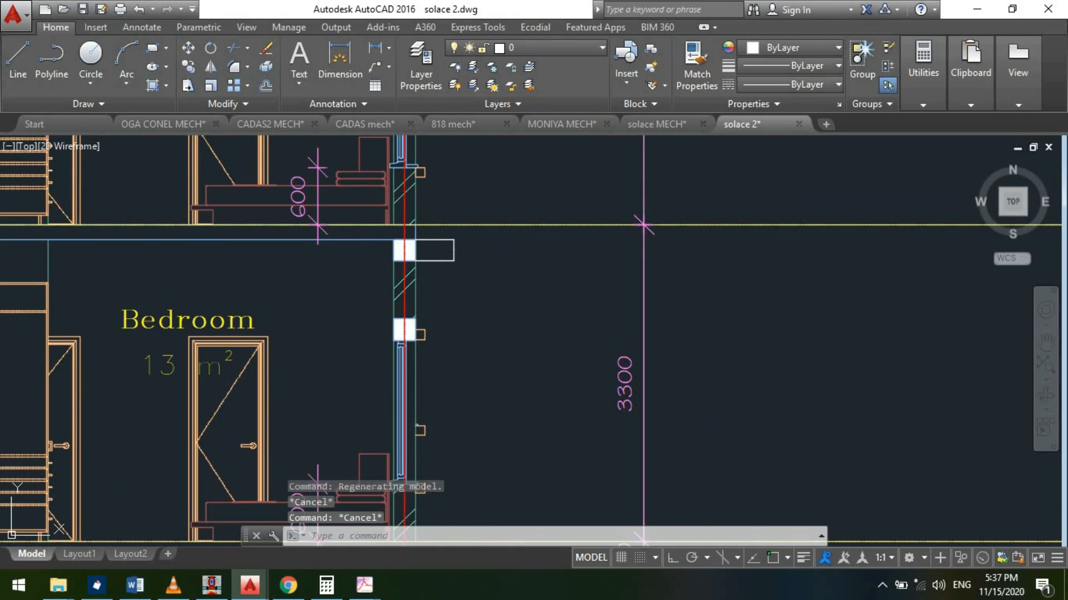
pyautogui.click(326, 585)
pyautogui.click(113, 450)
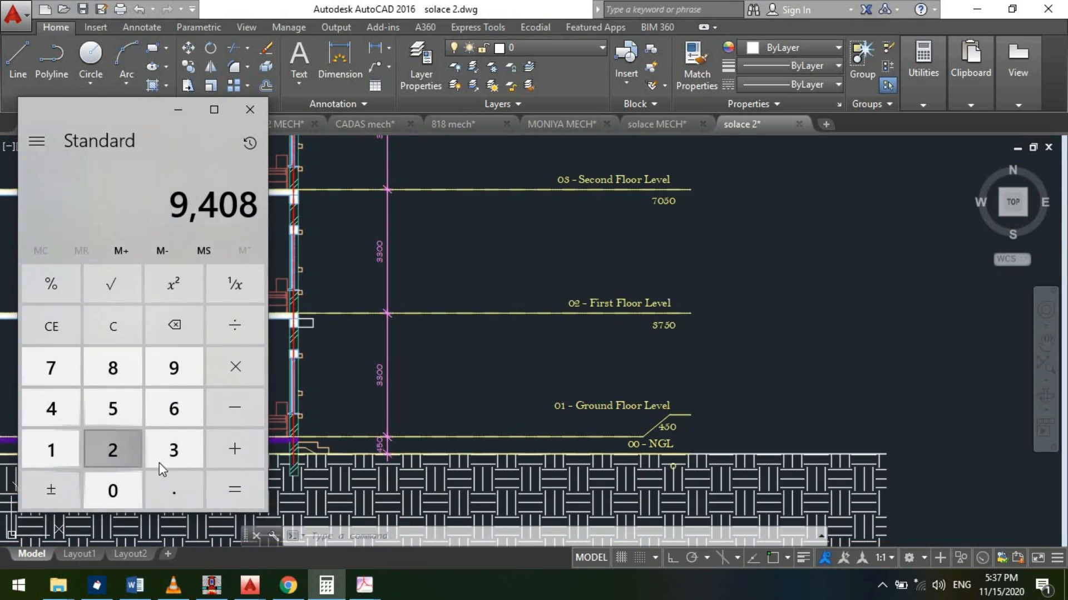
pyautogui.write('.8*')
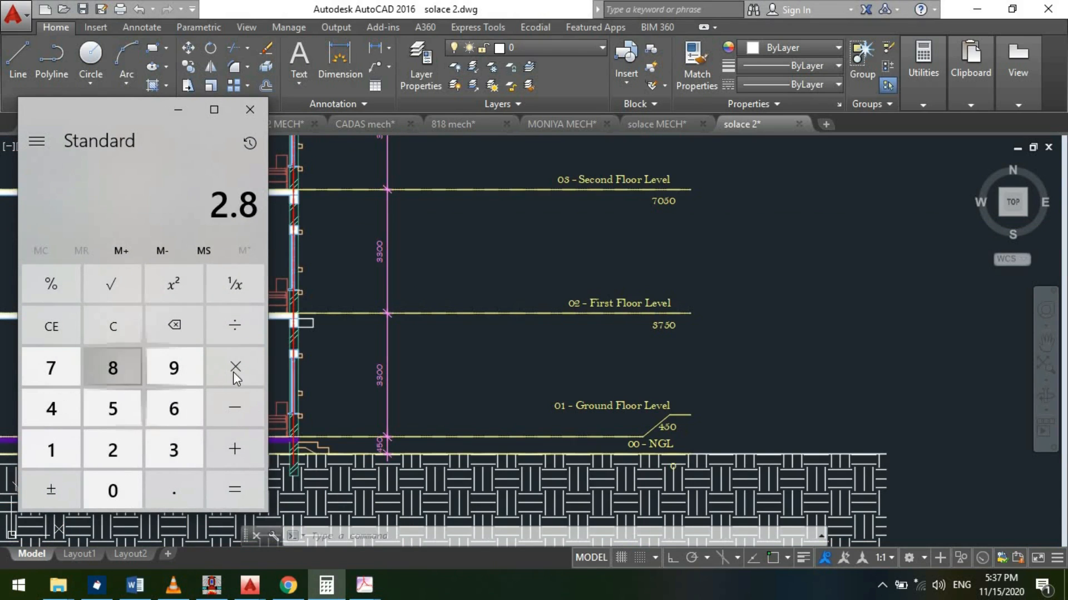
pyautogui.click(233, 488)
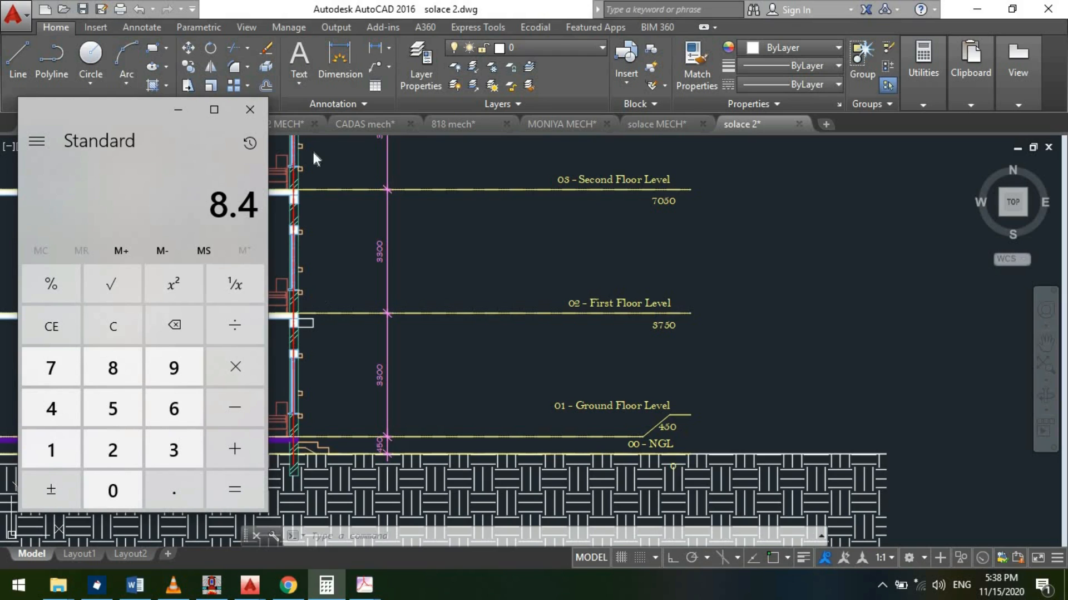
# - Return to the solace MECH drawing and examine the EF-B toilet beside the bedroom
pyautogui.click(645, 211)
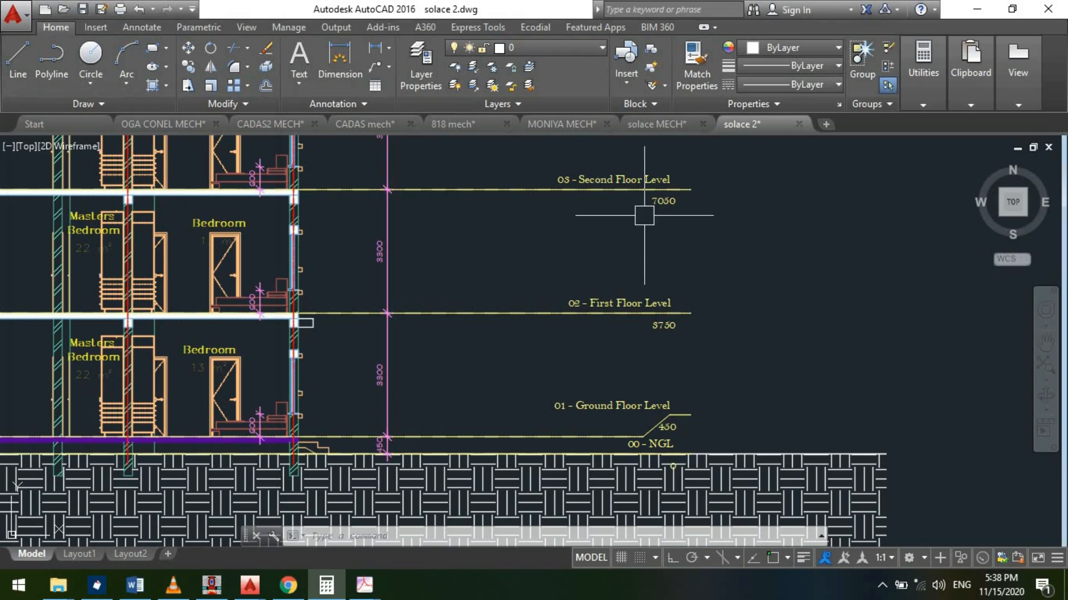
pyautogui.click(637, 126)
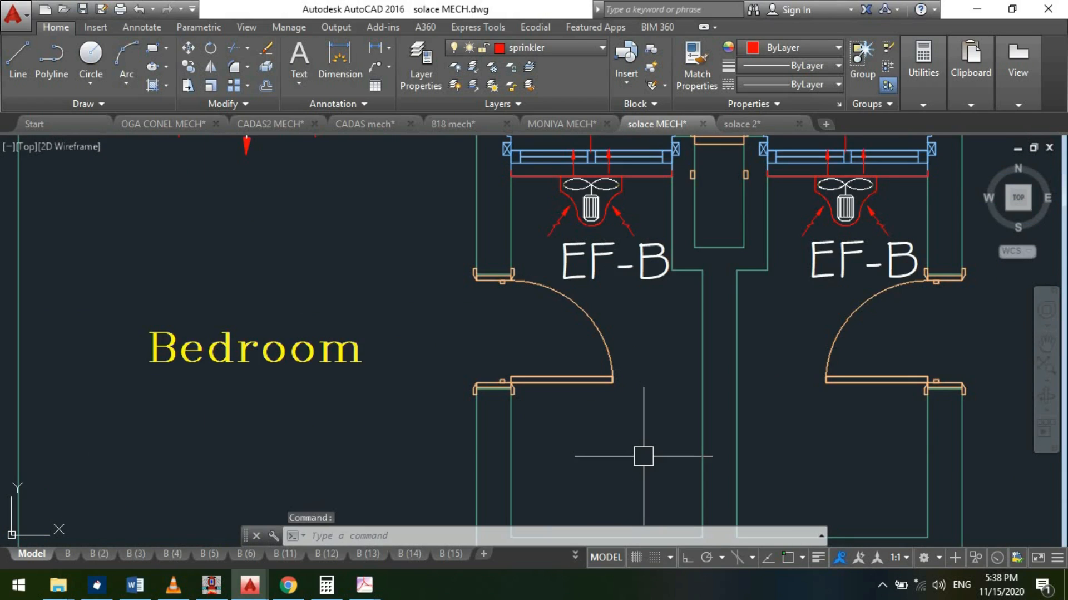
pyautogui.scroll(2, 643, 456)
pyautogui.scroll(-2, 582, 383)
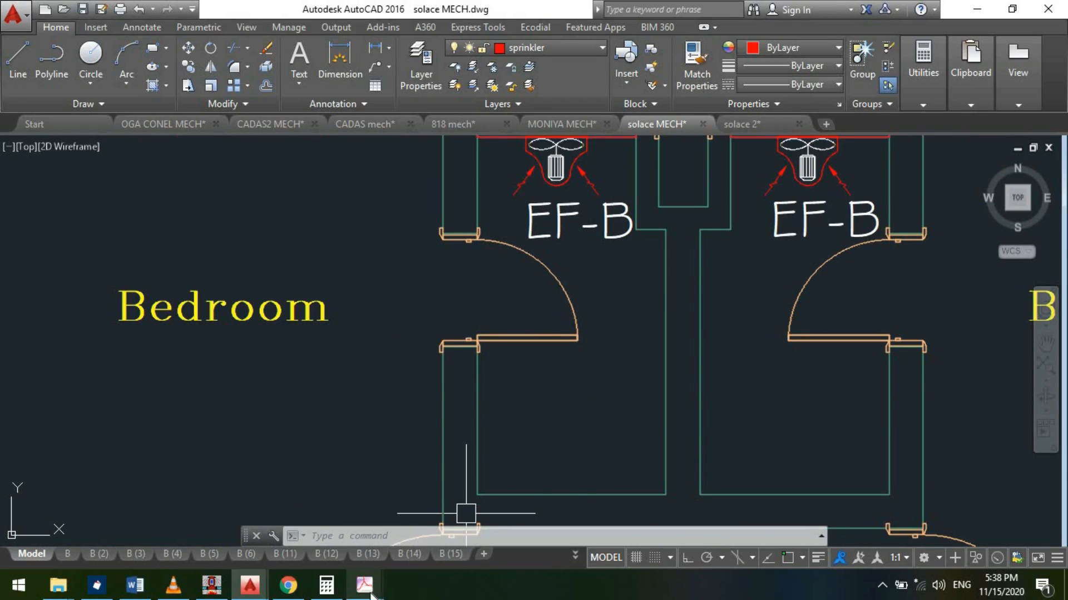
# - Switch to Calculator and multiply the 8.4 toilet volume by 15
pyautogui.click(338, 587)
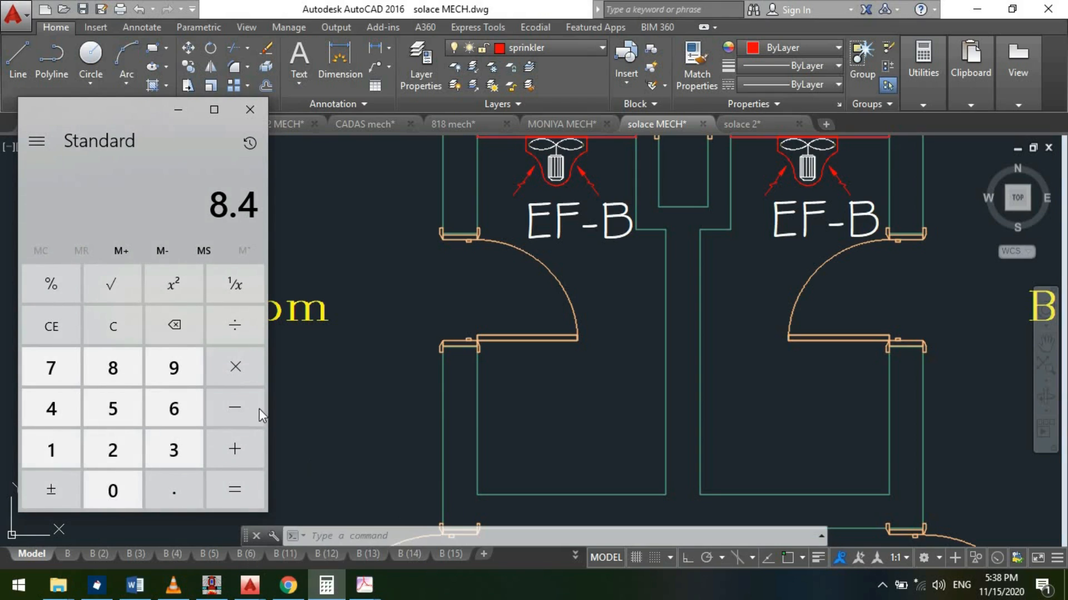
pyautogui.click(225, 372)
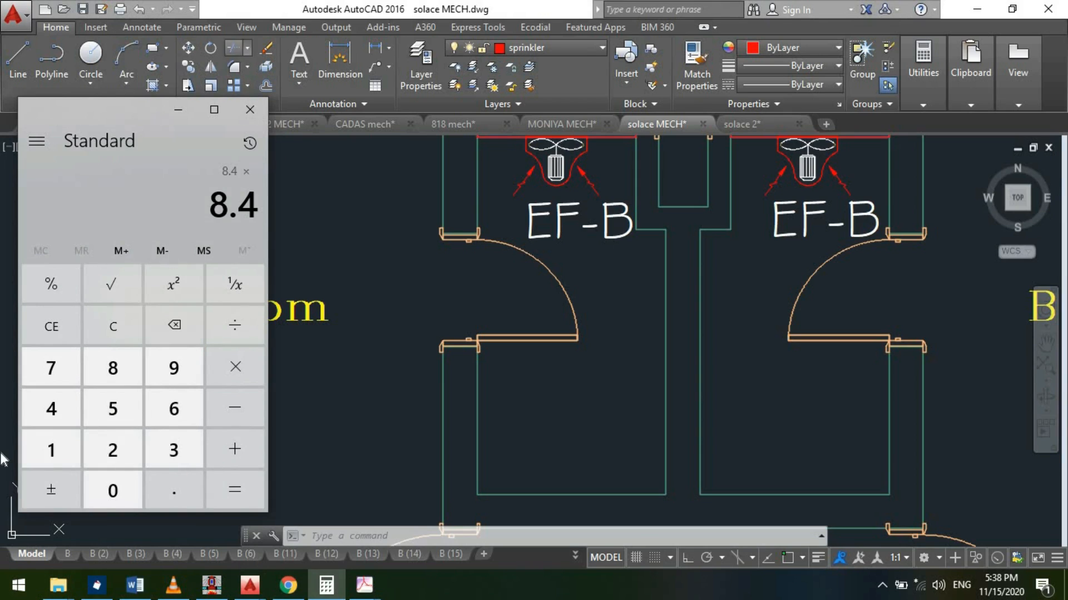
pyautogui.click(76, 449)
pyautogui.click(123, 413)
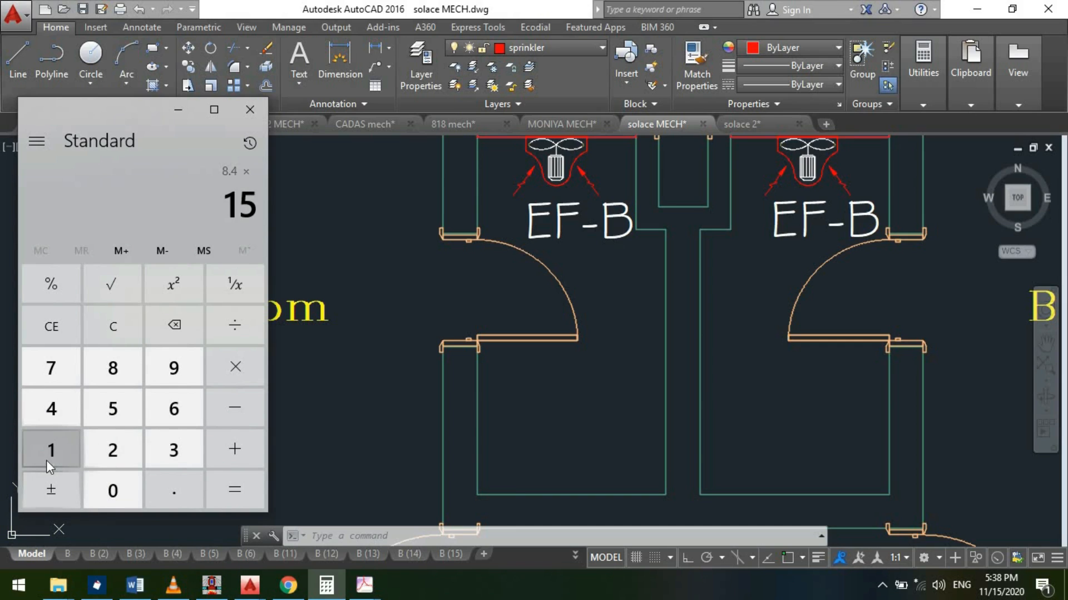
pyautogui.click(235, 488)
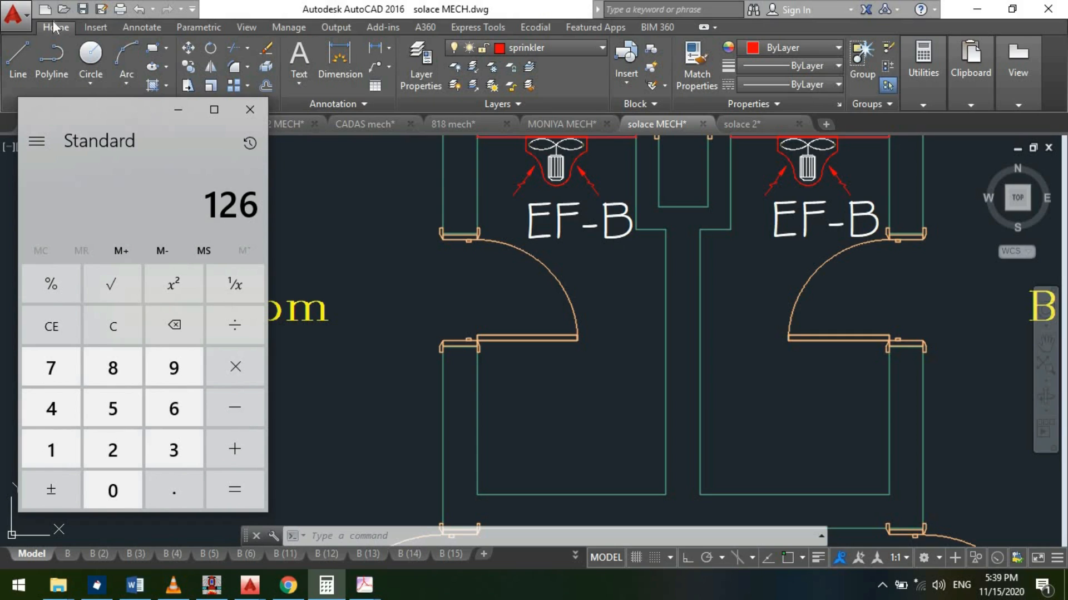
# - Divide the 126 airflow result by 1.7 to convert it to another unit
pyautogui.click(229, 323)
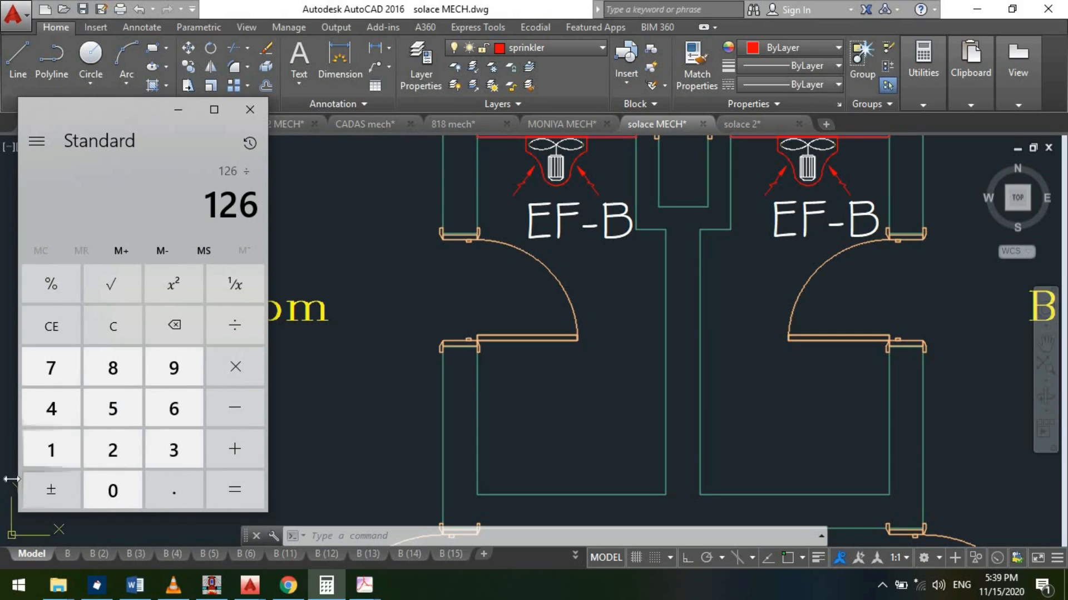
pyautogui.click(56, 455)
pyautogui.press('.')
pyautogui.click(47, 365)
pyautogui.click(224, 478)
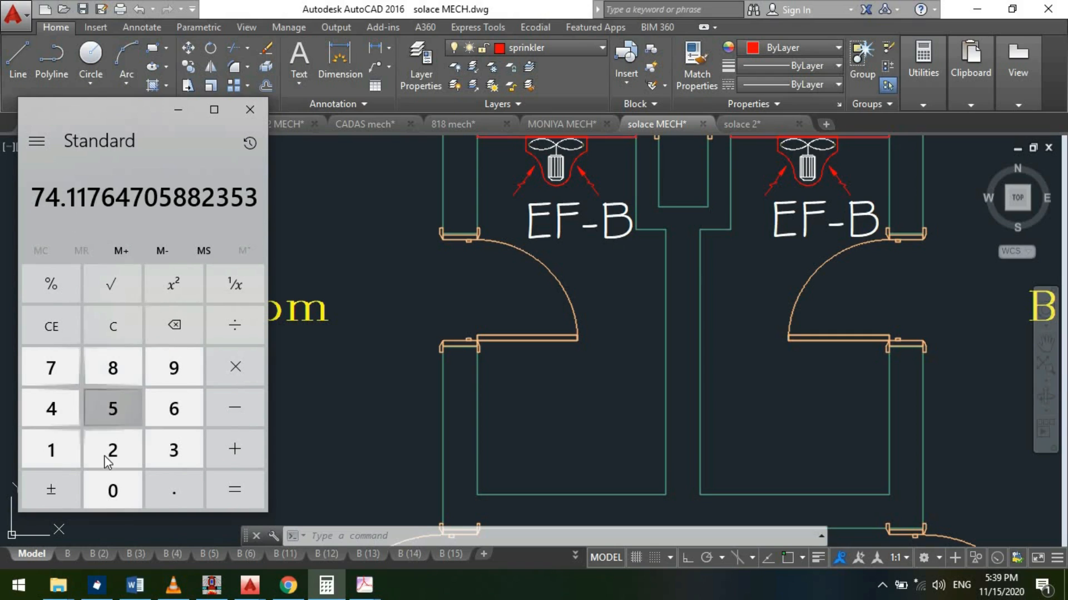
# - Multiply the converted airflow by 1.7 to reverse the conversion
pyautogui.click(239, 373)
pyautogui.click(73, 448)
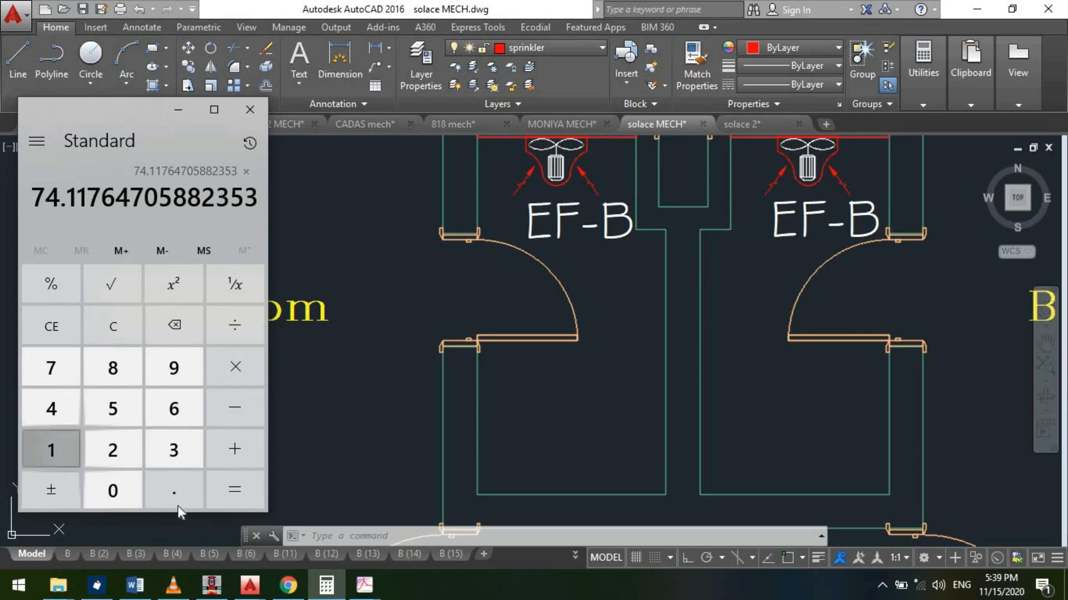
pyautogui.click(177, 501)
pyautogui.click(52, 368)
pyautogui.click(236, 490)
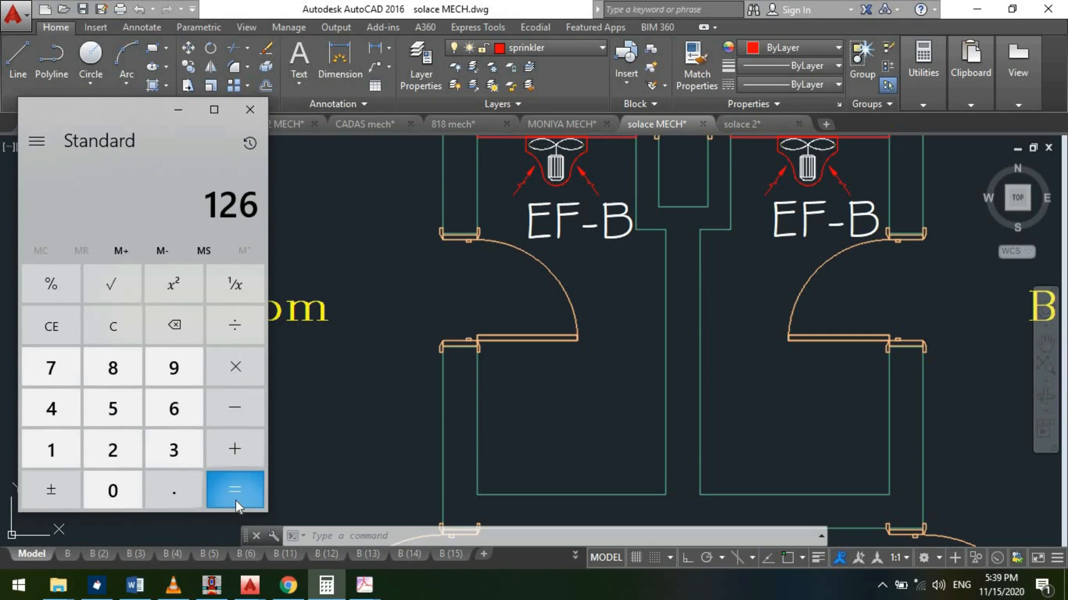
# - Divide the 126 airflow result by 36 and put Calculator away
pyautogui.click(236, 327)
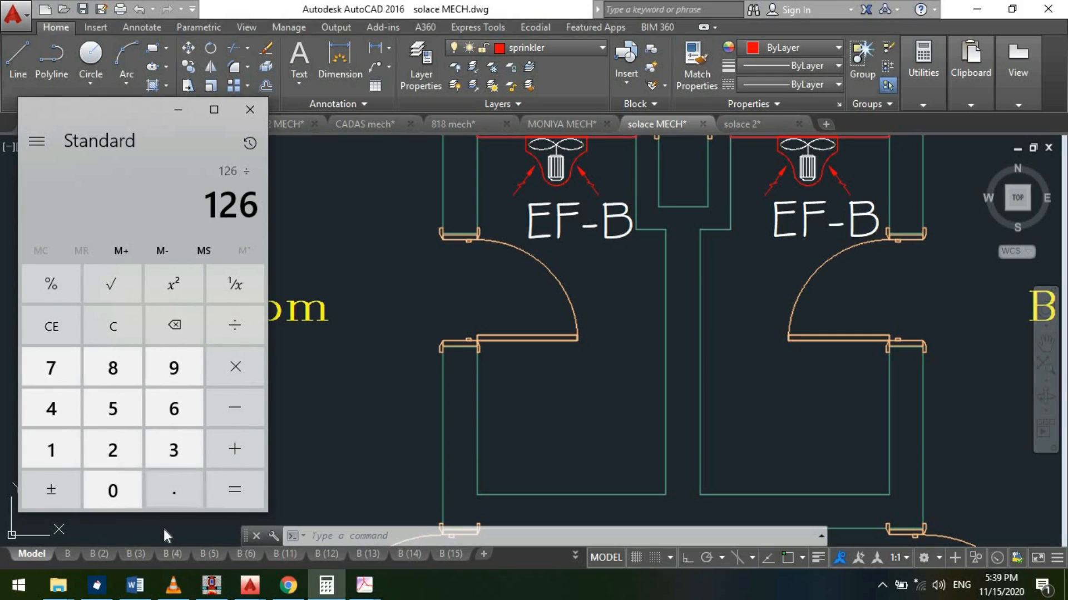
pyautogui.click(166, 453)
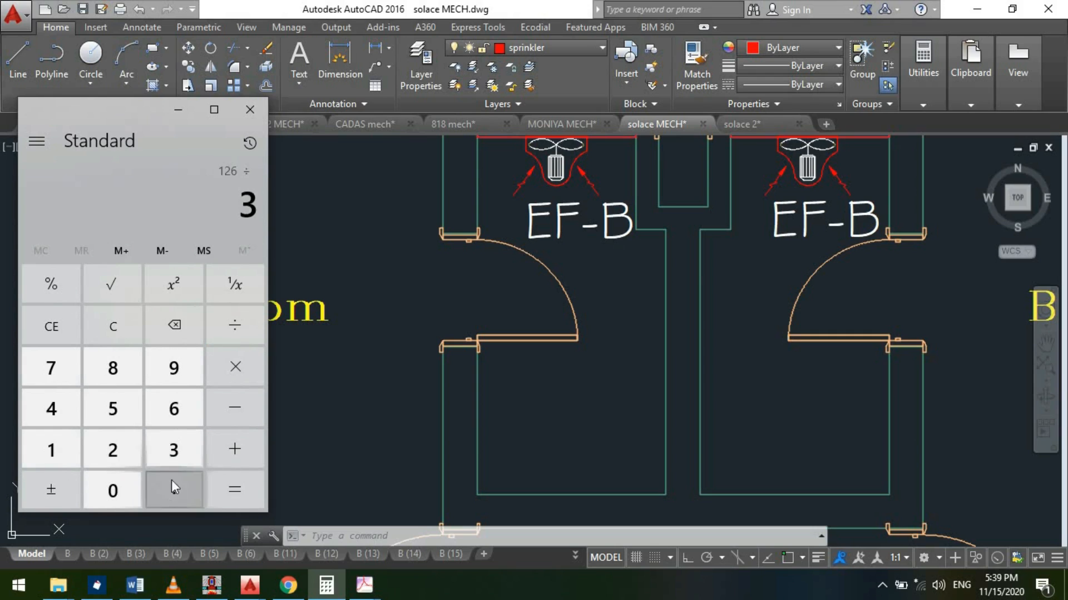
pyautogui.click(234, 494)
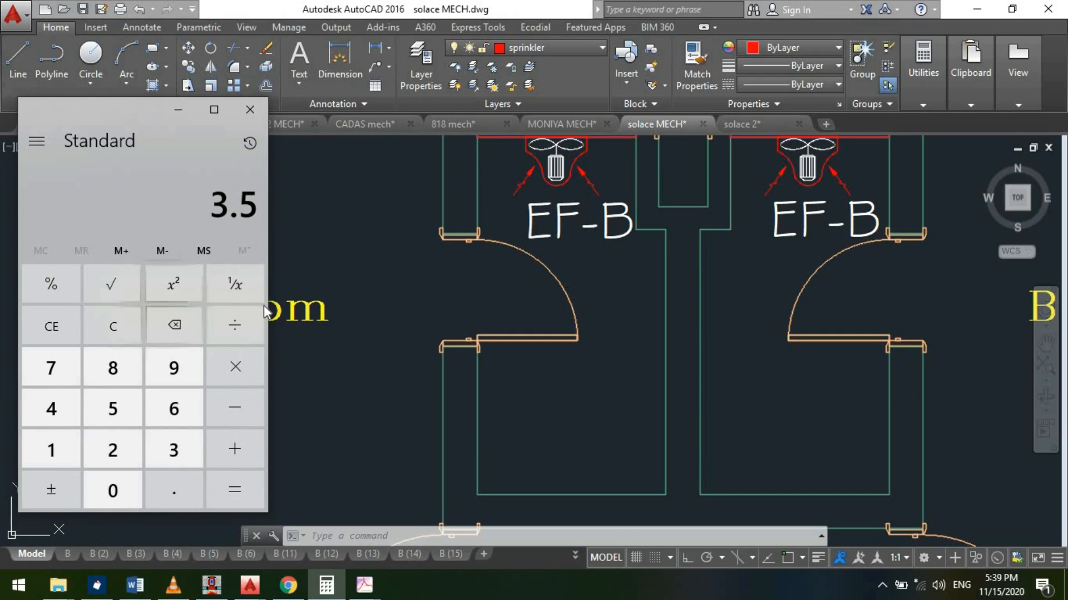
pyautogui.click(178, 107)
# - Examine the two EF-B toilets and look over all the plans in the solace MECH drawing
pyautogui.scroll(-2, 579, 410)
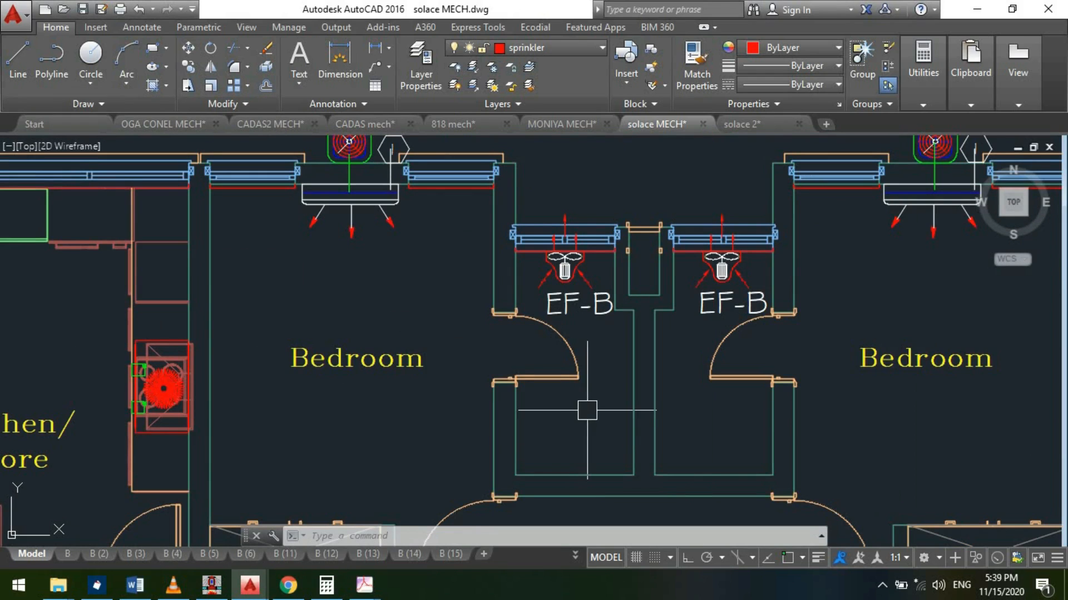
pyautogui.scroll(-2, 551, 348)
pyautogui.scroll(2, 587, 338)
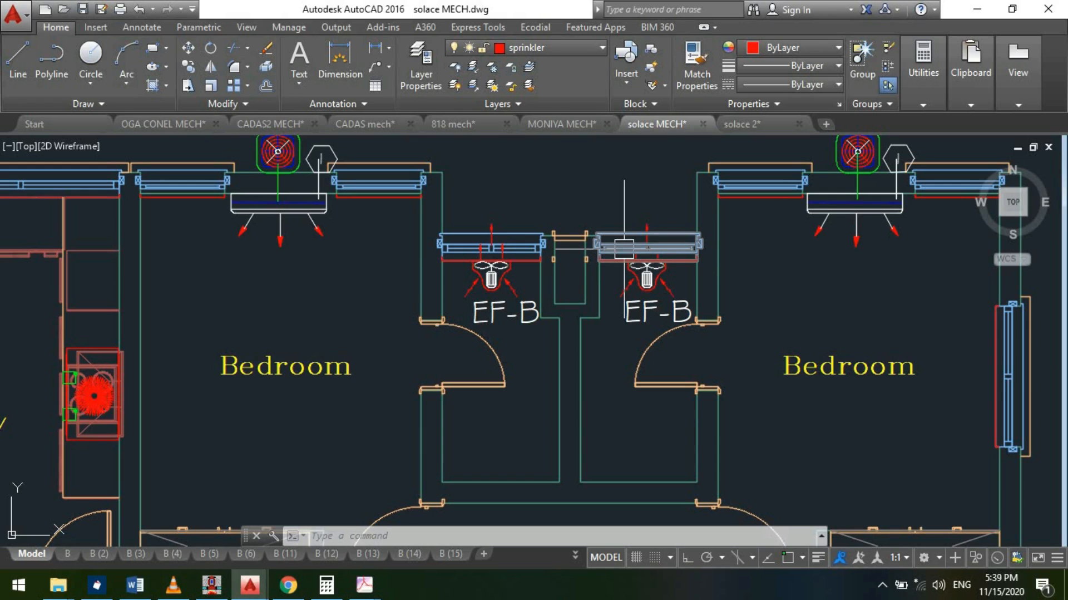
pyautogui.scroll(-10, 620, 253)
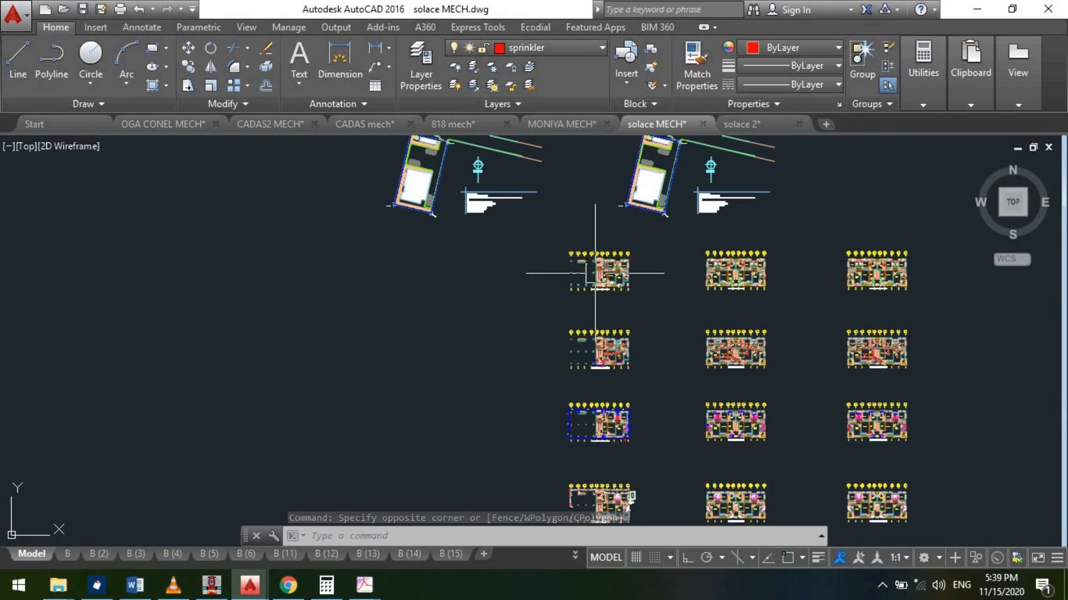
pyautogui.scroll(-2, 625, 317)
pyautogui.scroll(-2, 661, 309)
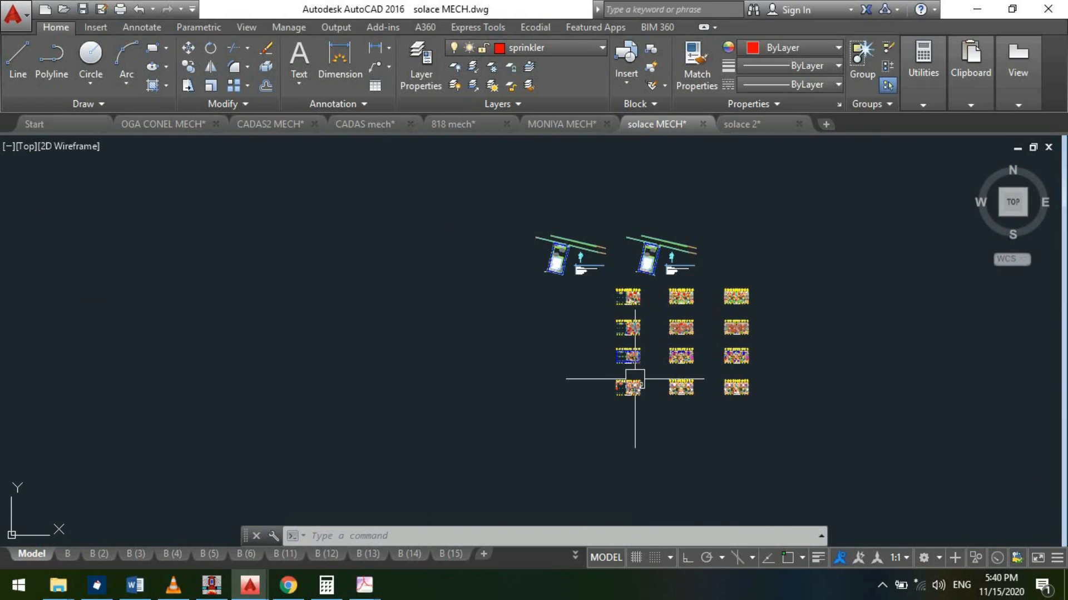
pyautogui.scroll(2, 635, 378)
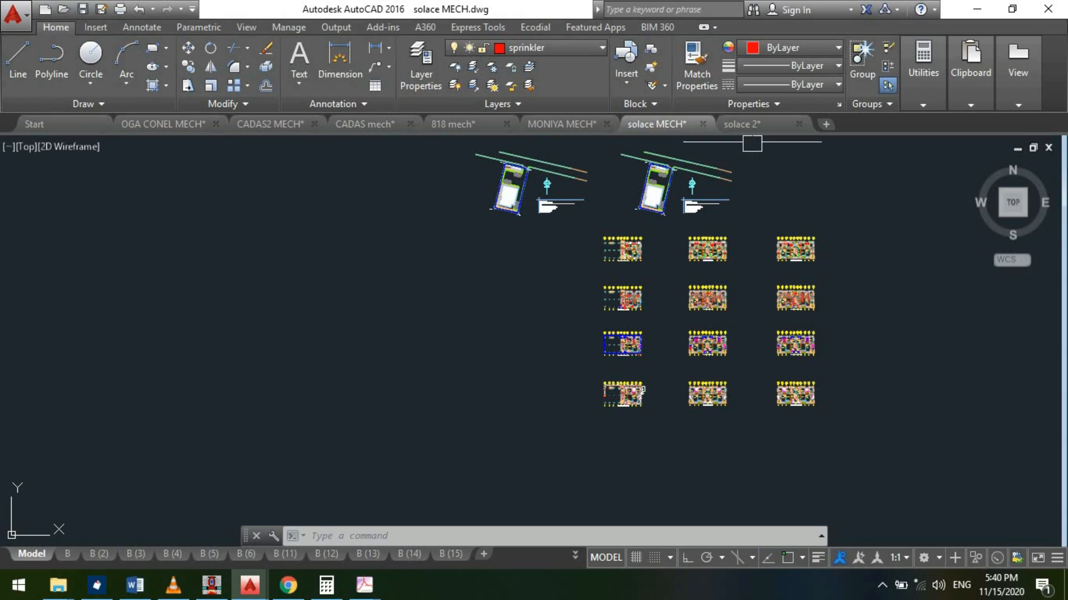
# - Switch to the OGA CONEL MECH drawing and inspect the minimum required and recommended airflows in the extractor fan schedule
pyautogui.click(724, 122)
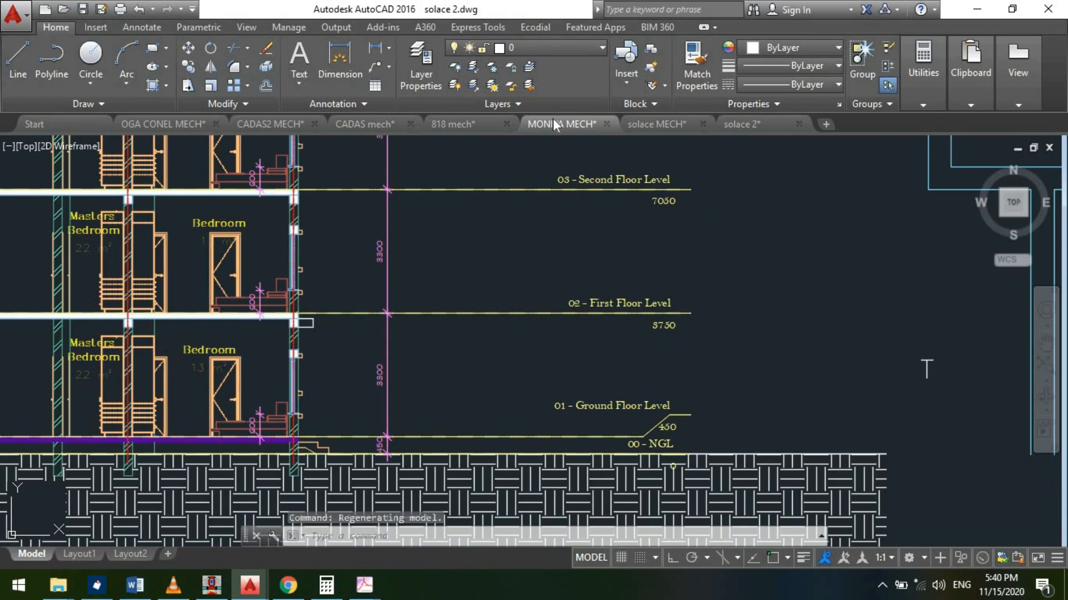
pyautogui.click(553, 122)
pyautogui.click(167, 123)
pyautogui.scroll(10, 447, 317)
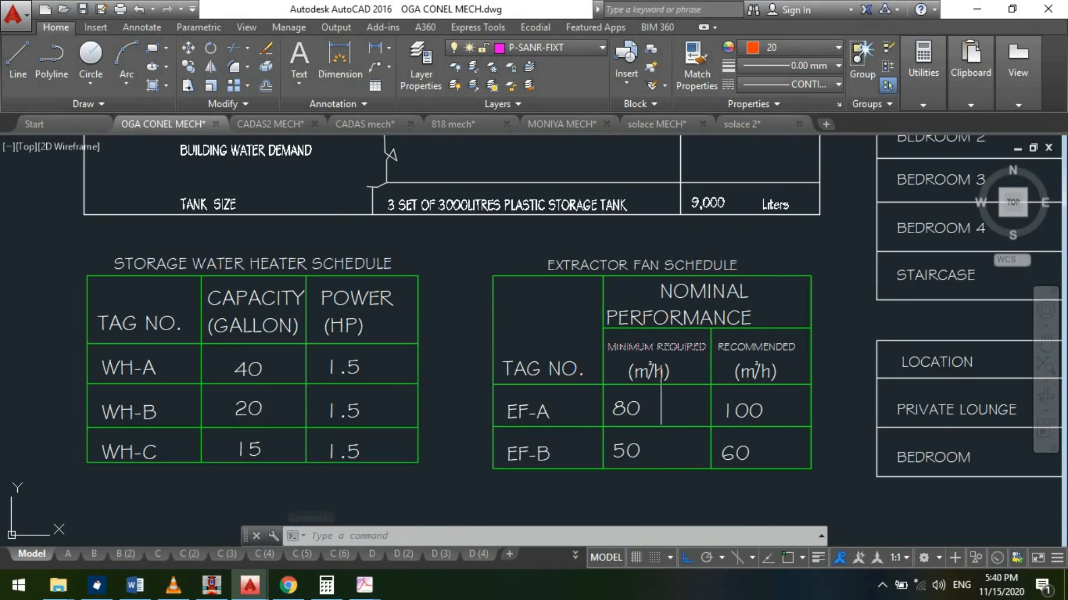
pyautogui.scroll(2, 782, 424)
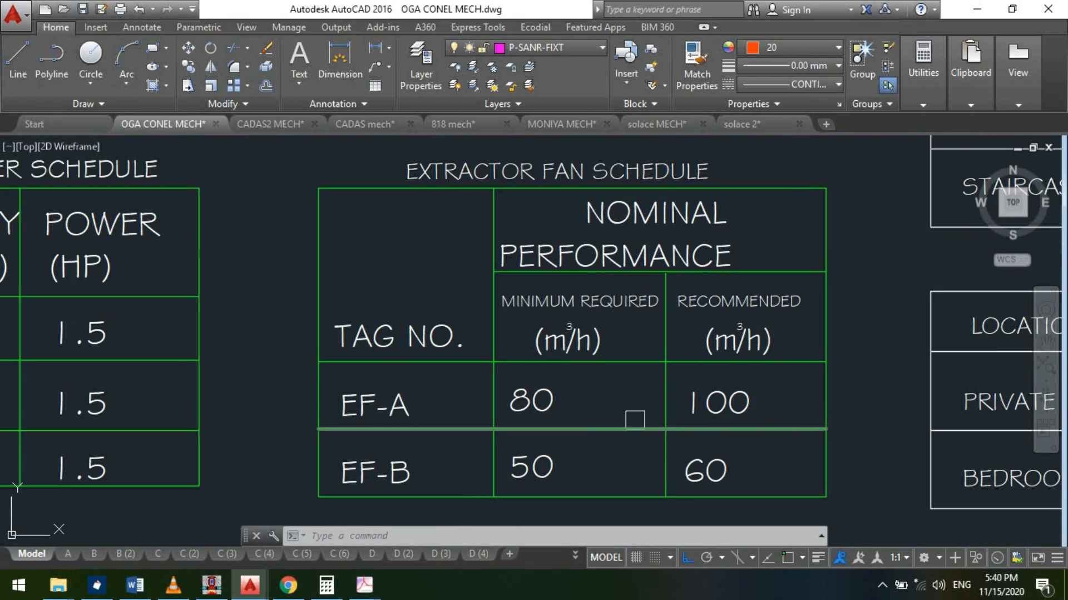
pyautogui.scroll(-2, 632, 423)
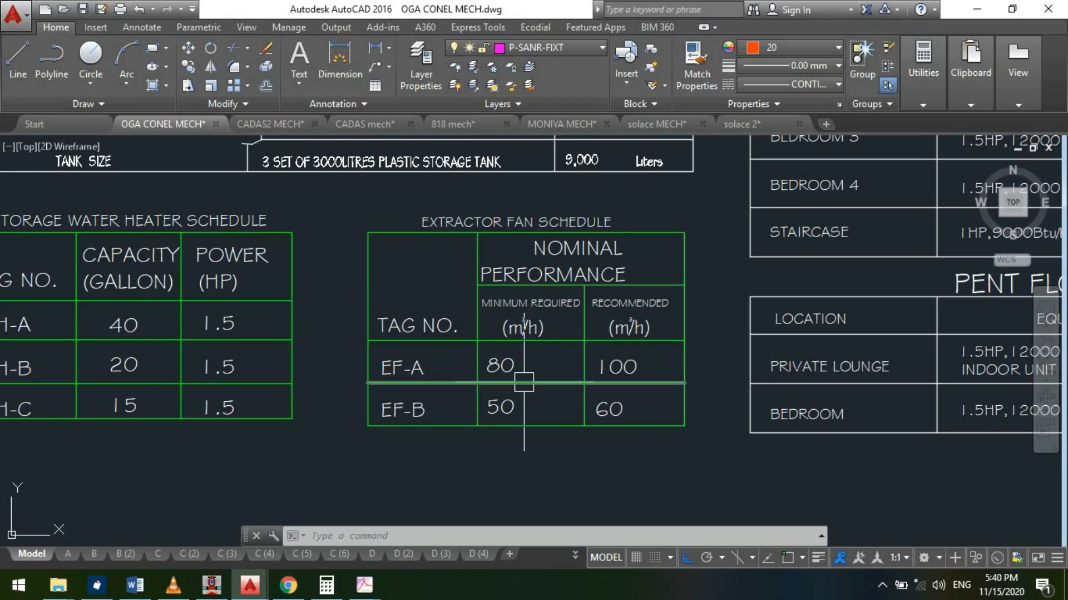
pyautogui.scroll(4, 514, 381)
pyautogui.scroll(-2, 488, 338)
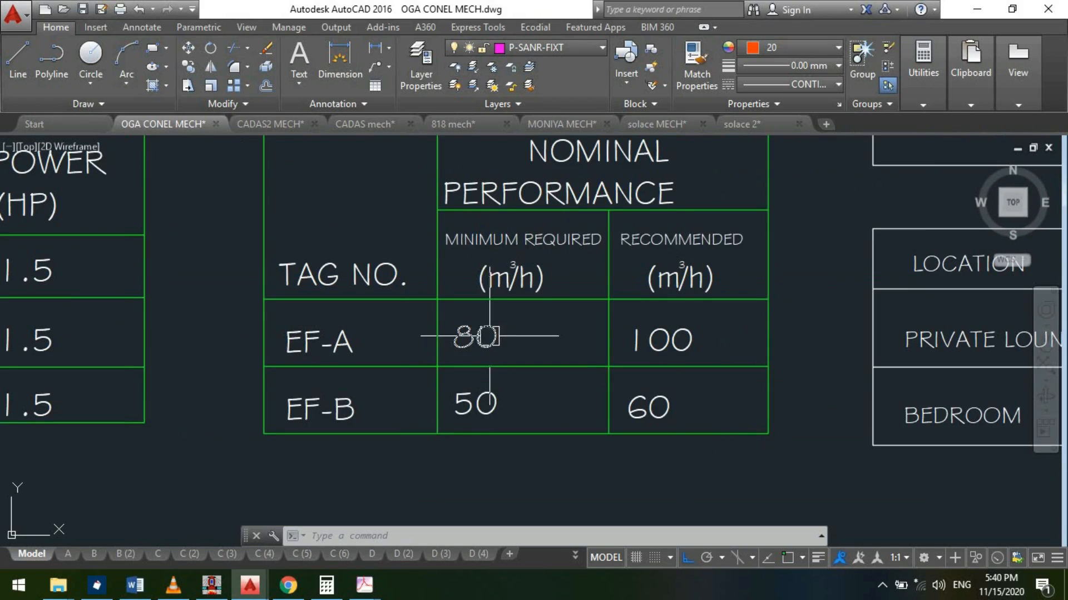
# - Locate the two EF-B toilets on the ground floor plan that shows the extractor fans
pyautogui.scroll(-6, 625, 225)
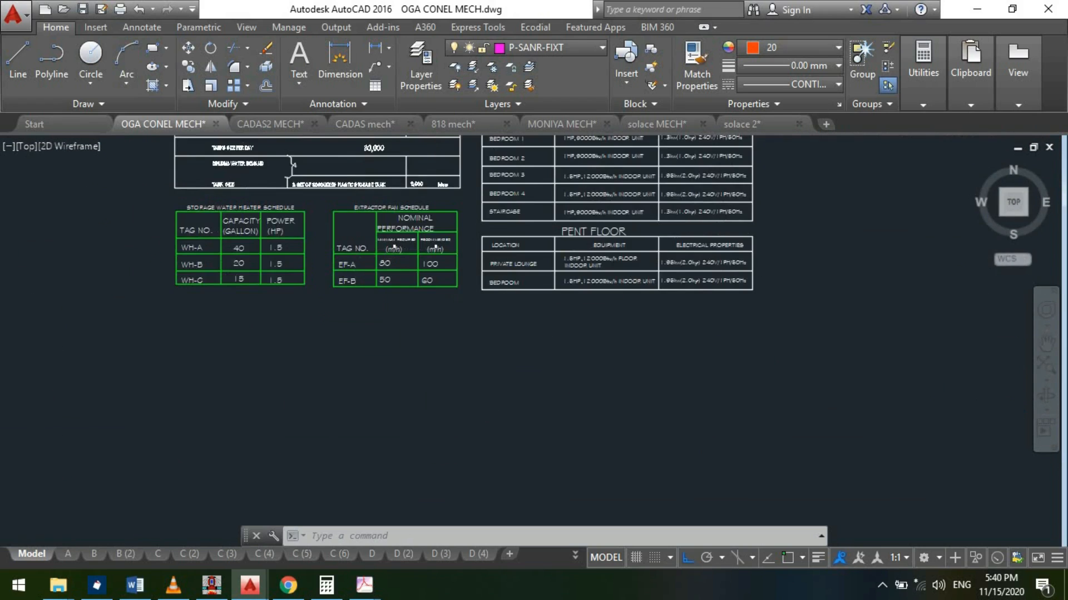
pyautogui.scroll(6, 862, 395)
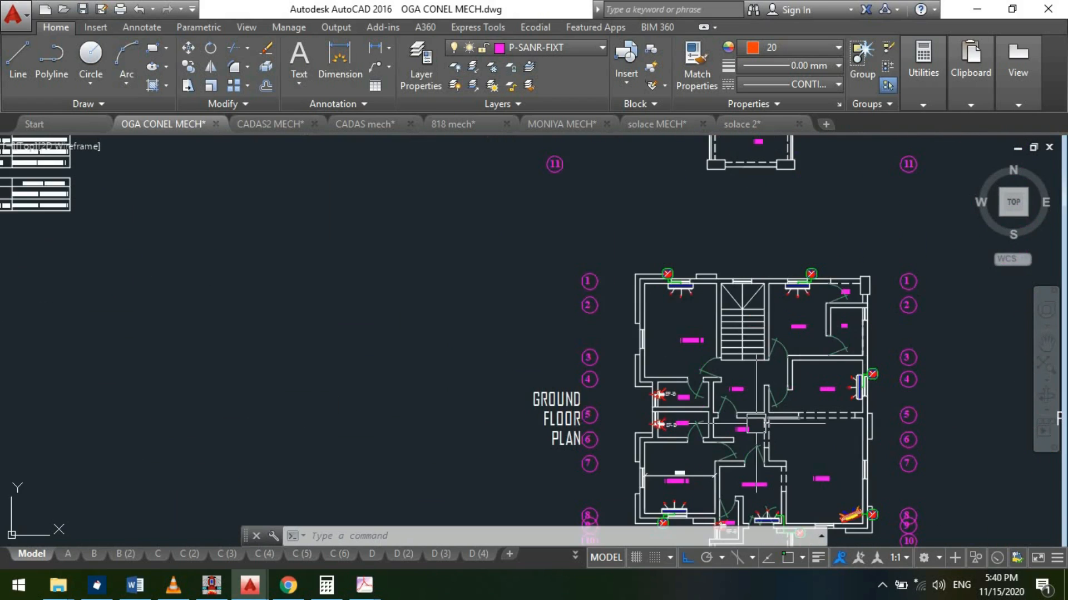
pyautogui.scroll(-5, 862, 390)
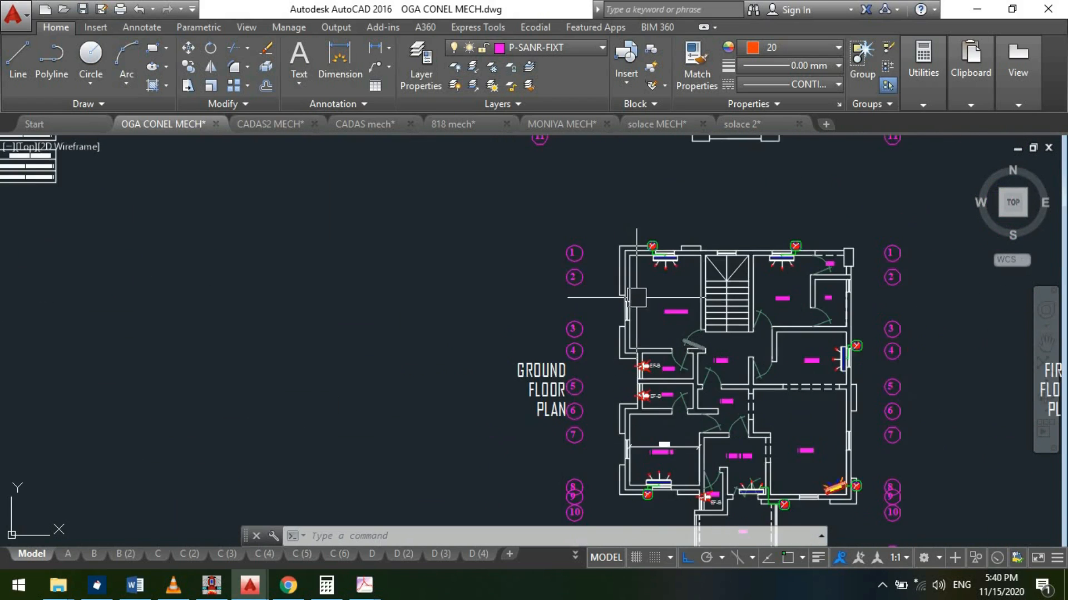
pyautogui.scroll(8, 538, 375)
pyautogui.scroll(-5, 538, 375)
pyautogui.scroll(3, 551, 288)
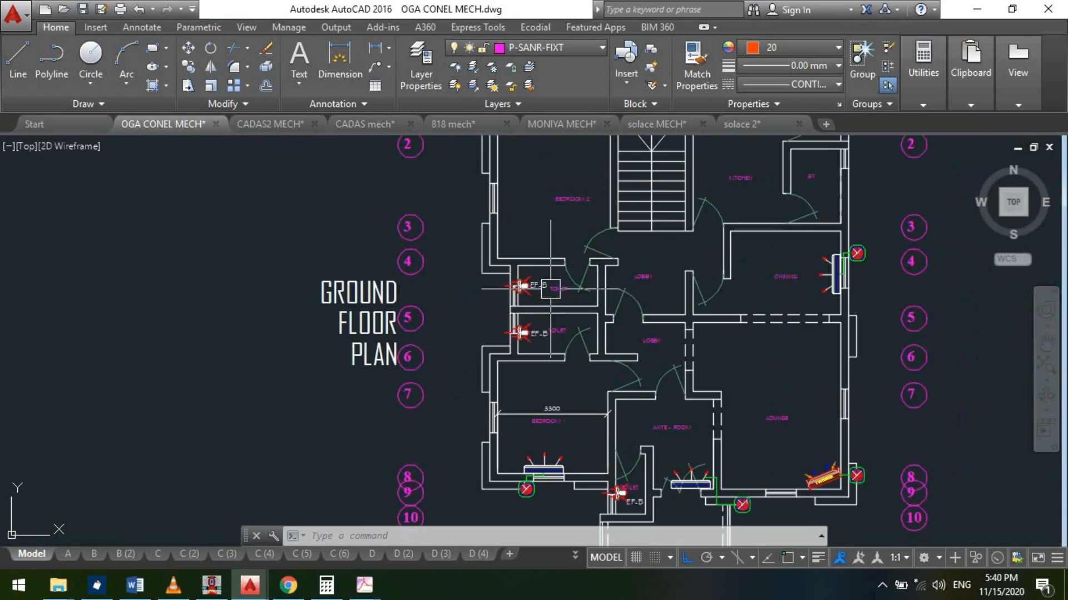
pyautogui.scroll(3, 519, 342)
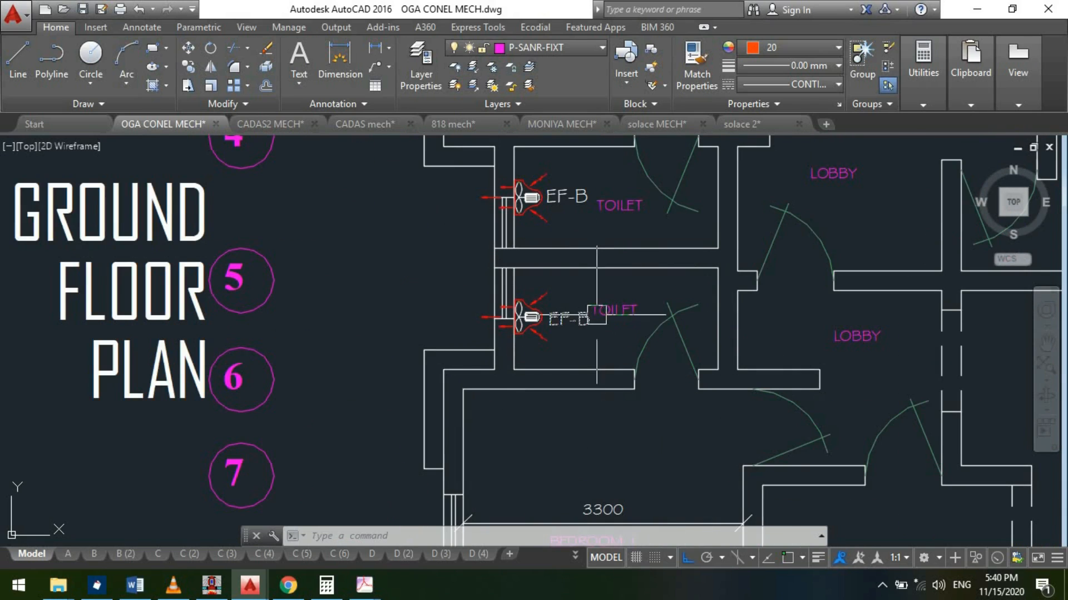
pyautogui.scroll(2, 597, 314)
# - Measure the floor area of the lower EF-B toilet with the Area command, snapping to its inner wall corners
pyautogui.write('area')
pyautogui.press('Return')
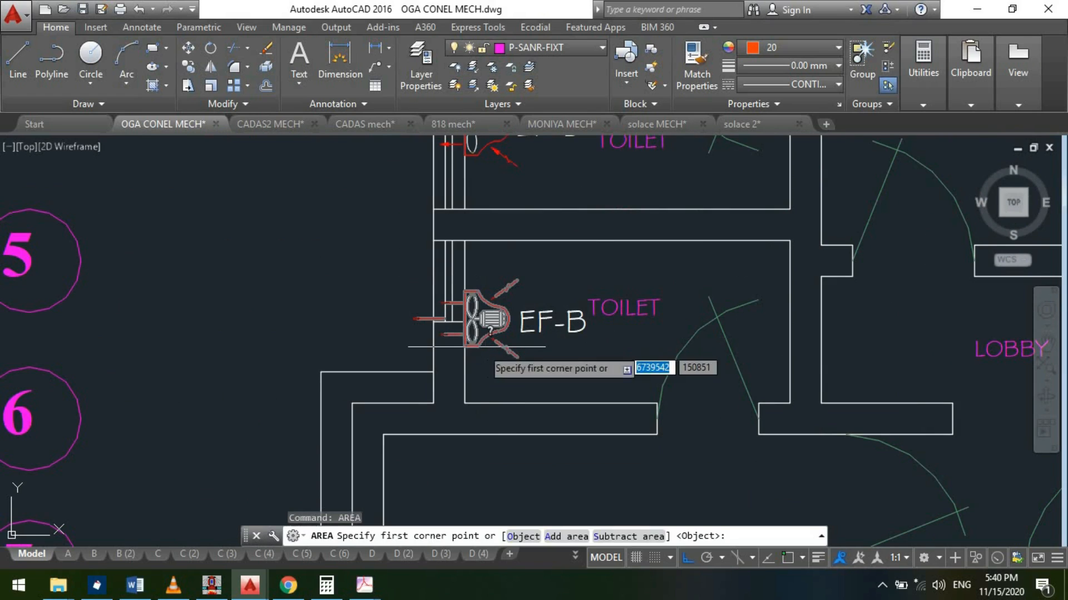
pyautogui.press('F3')
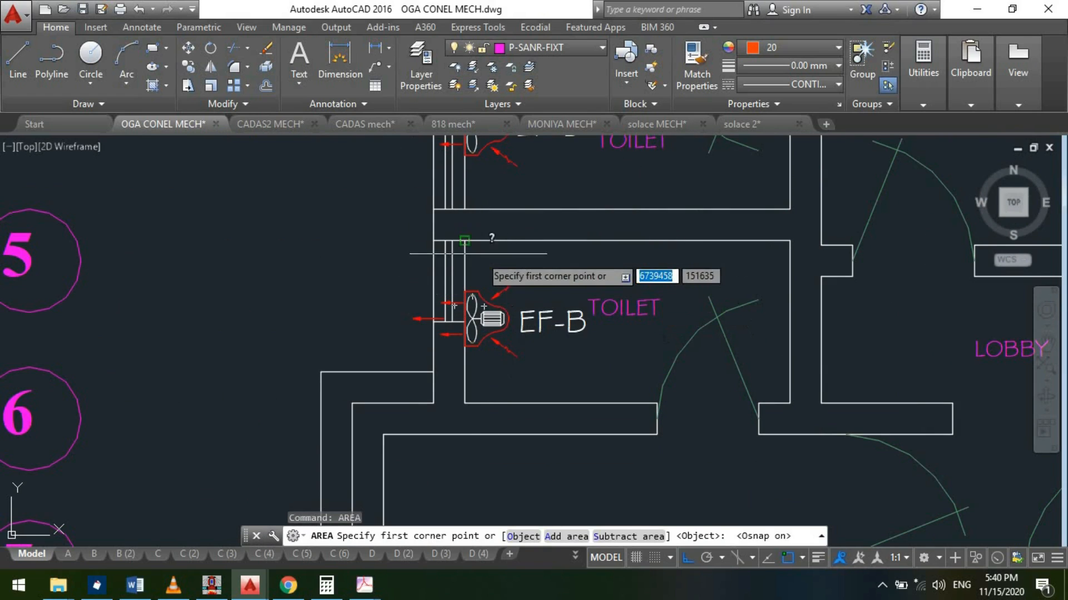
pyautogui.click(464, 245)
pyautogui.click(790, 240)
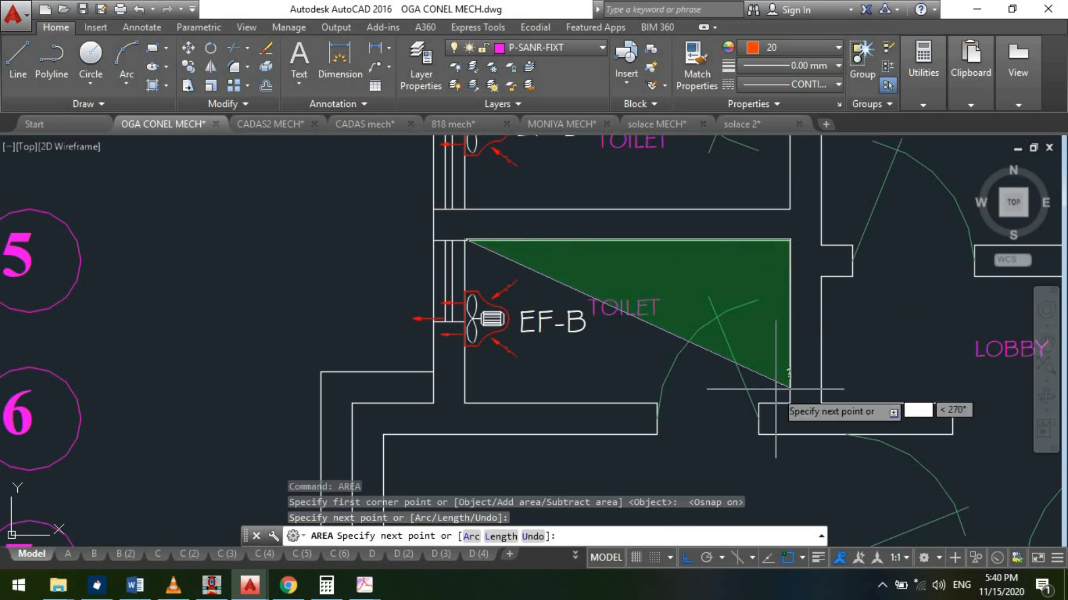
pyautogui.click(776, 395)
pyautogui.scroll(2, 779, 376)
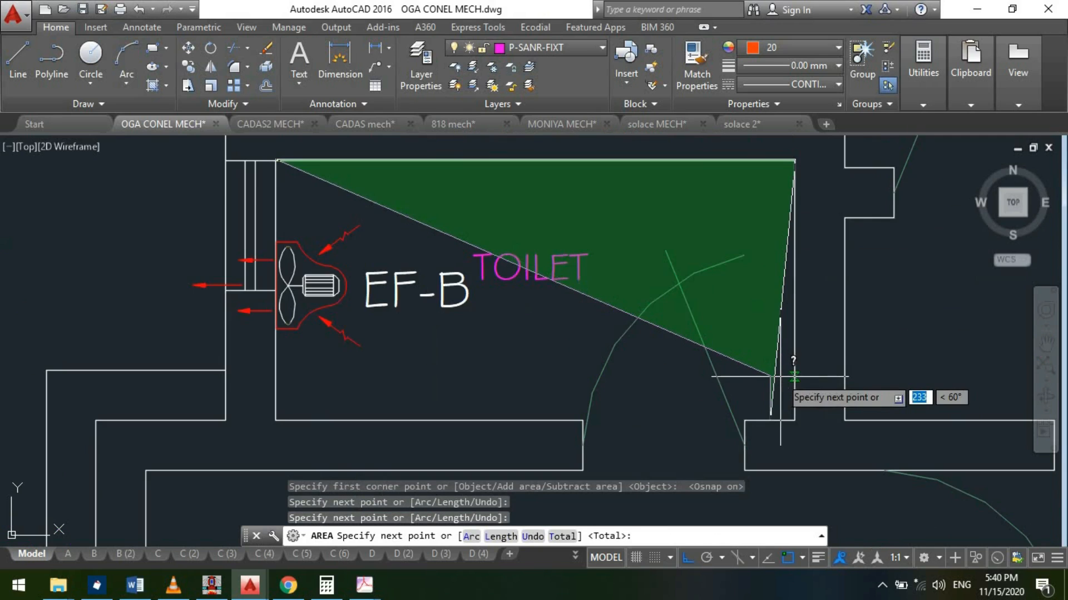
pyautogui.hotkey('ctrl', 'z')
pyautogui.scroll(2, 807, 422)
pyautogui.click(788, 416)
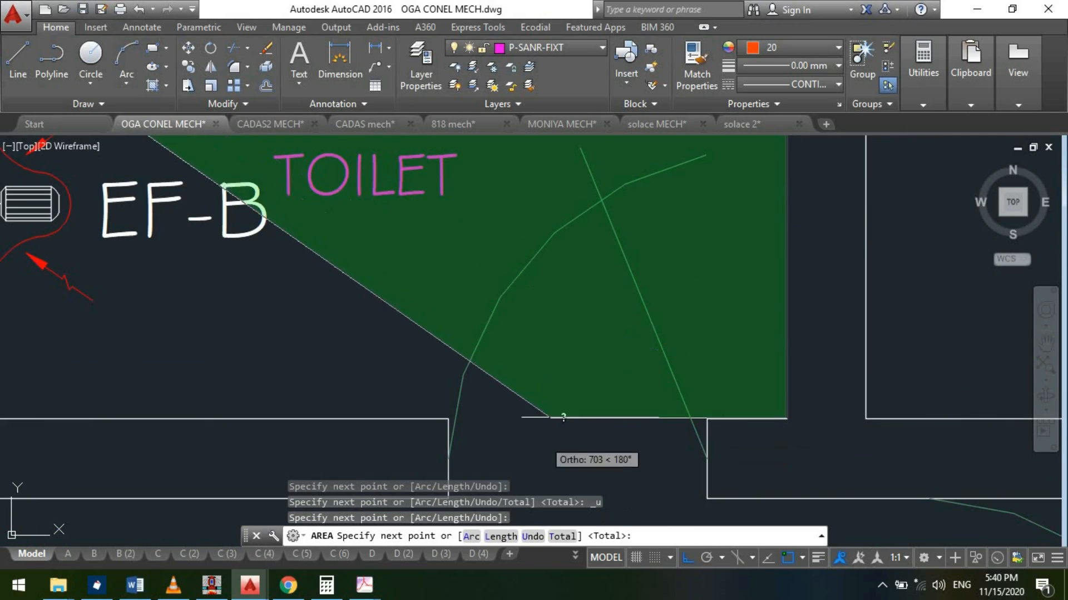
pyautogui.scroll(-2, 822, 320)
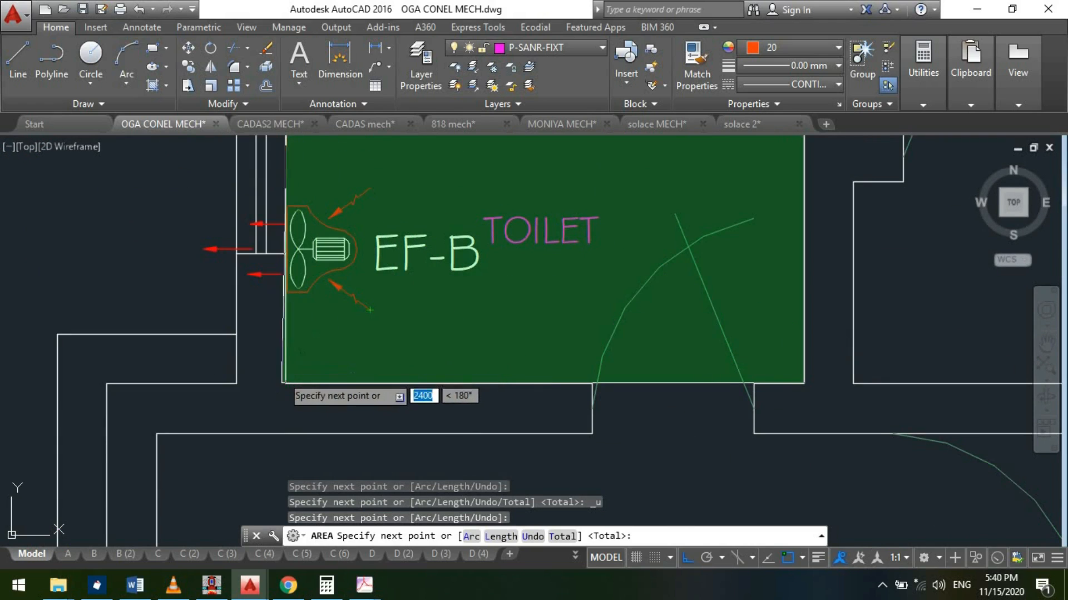
pyautogui.click(282, 374)
pyautogui.scroll(-2, 289, 356)
pyautogui.scroll(2, 309, 334)
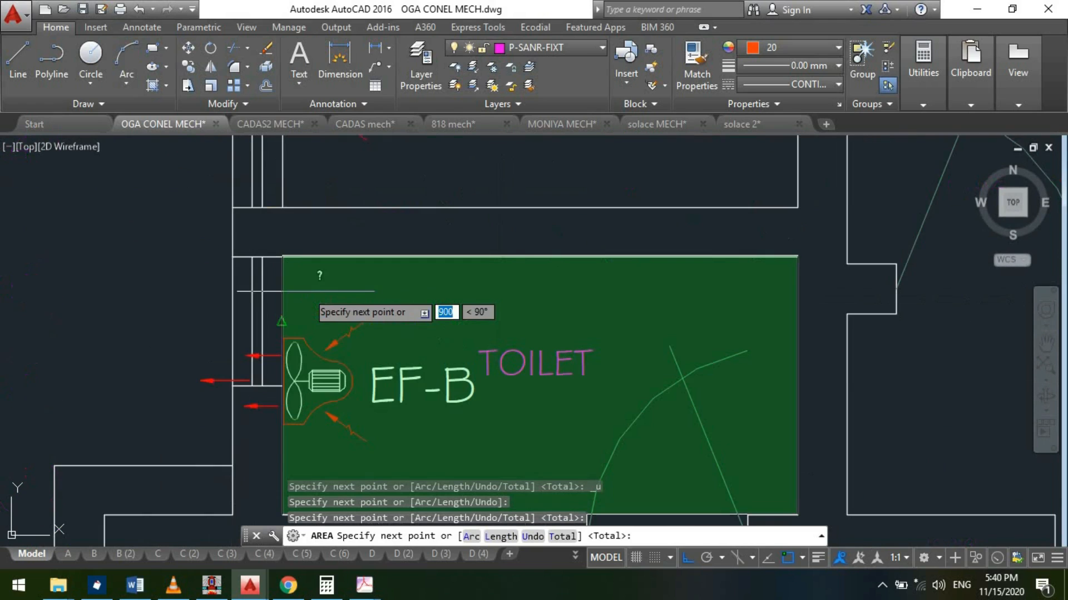
pyautogui.click(280, 259)
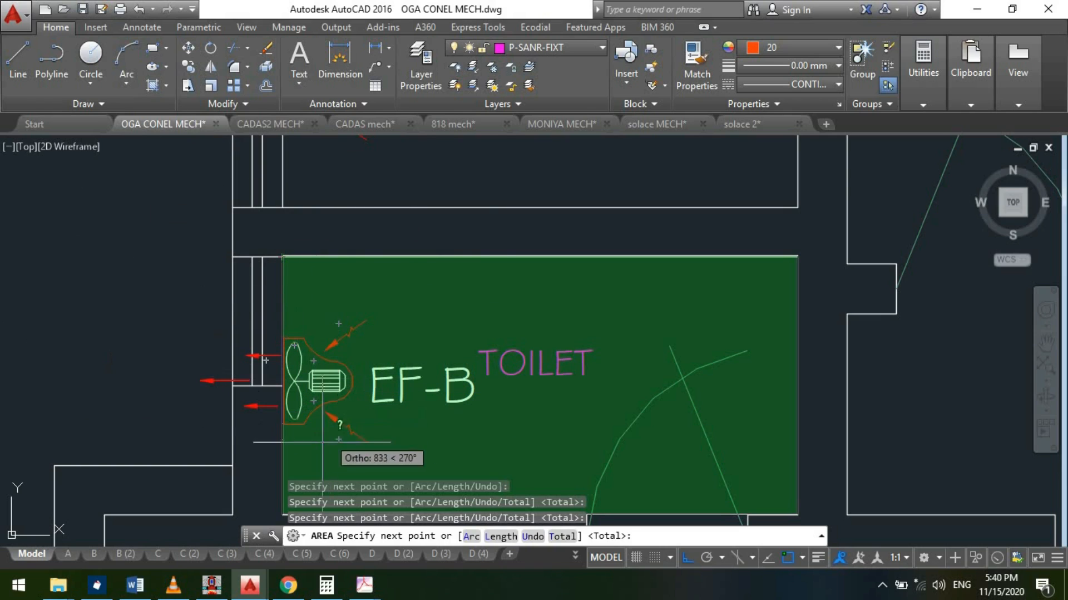
pyautogui.press('F3')
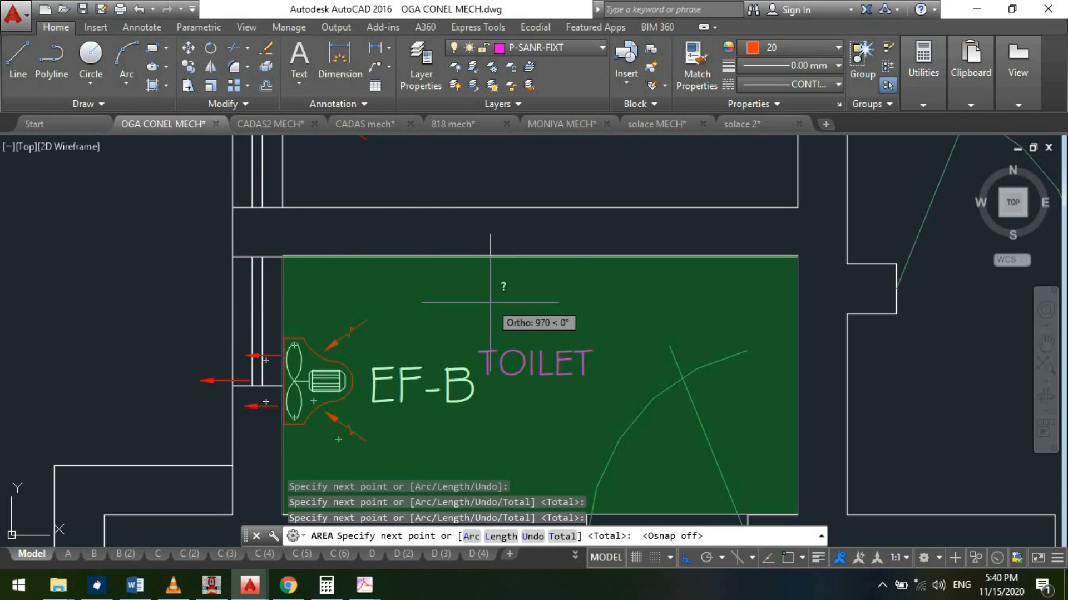
pyautogui.press('Return')
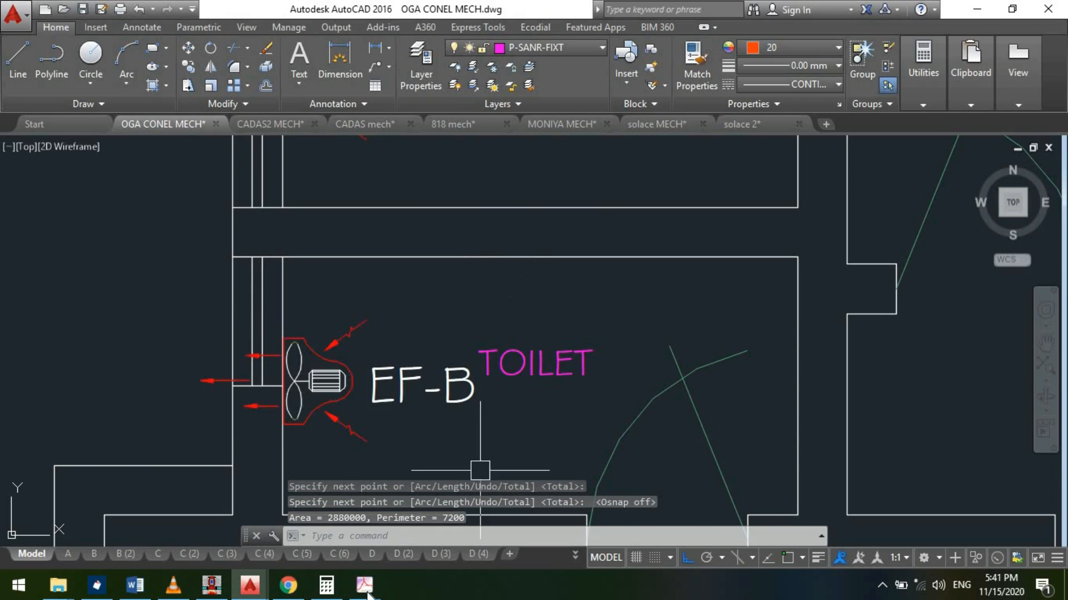
# - Switch to Calculator and multiply the toilet's 2.8 floor area by a height of 3 and 15 air changes
pyautogui.click(327, 584)
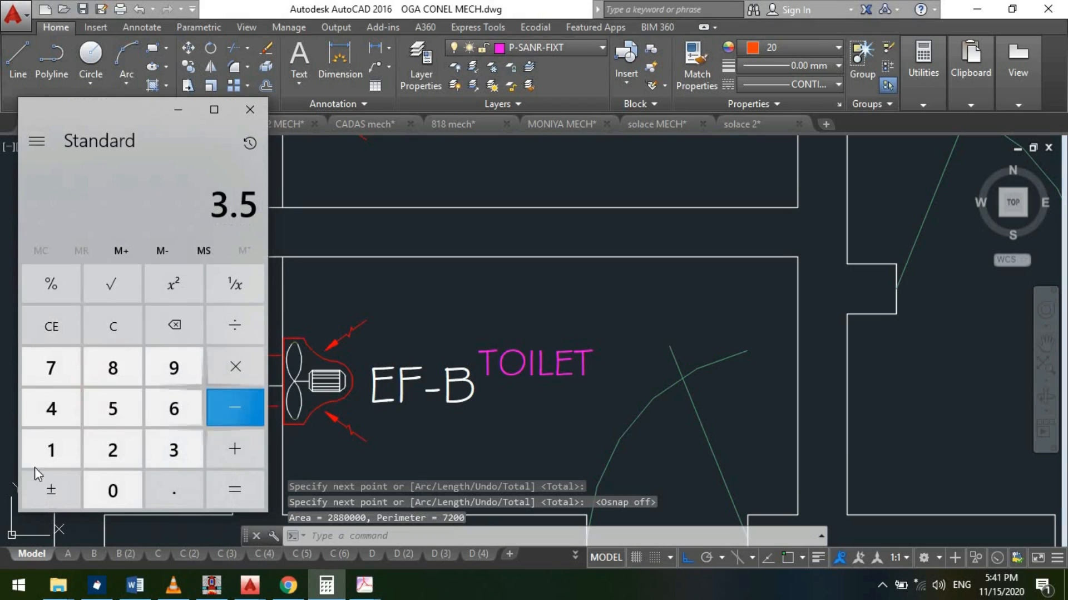
pyautogui.click(106, 459)
pyautogui.click(117, 450)
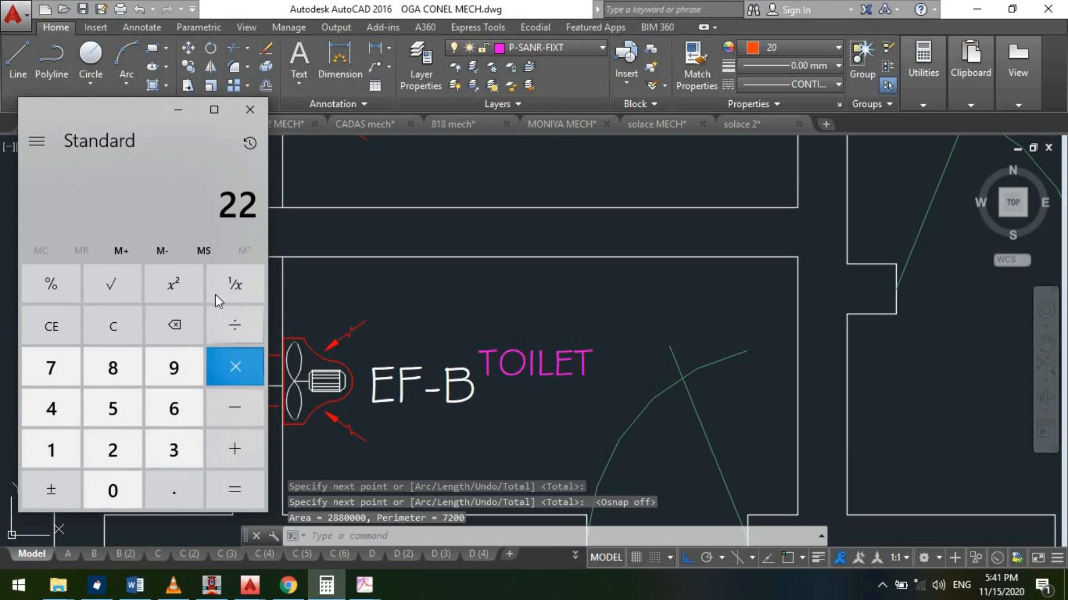
pyautogui.click(191, 324)
pyautogui.click(174, 489)
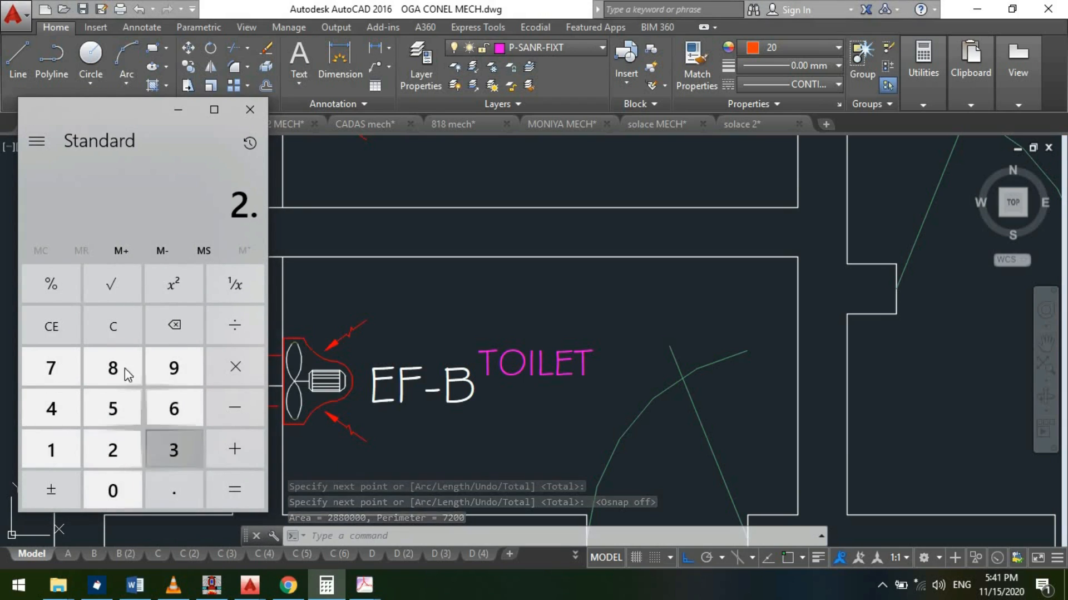
pyautogui.click(113, 367)
pyautogui.click(242, 363)
pyautogui.click(173, 452)
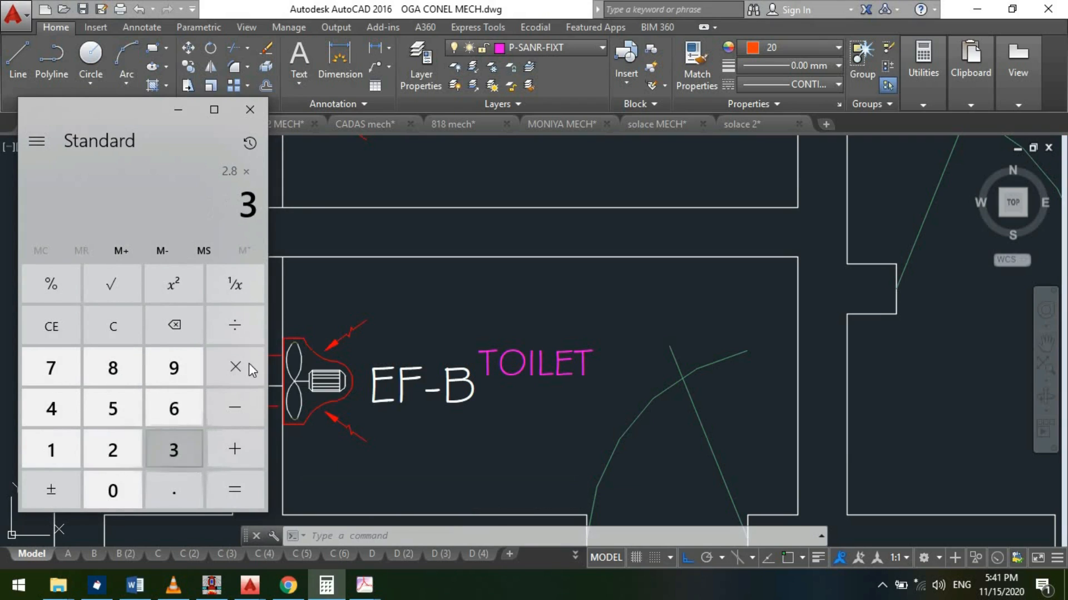
pyautogui.press('*')
pyautogui.write('15')
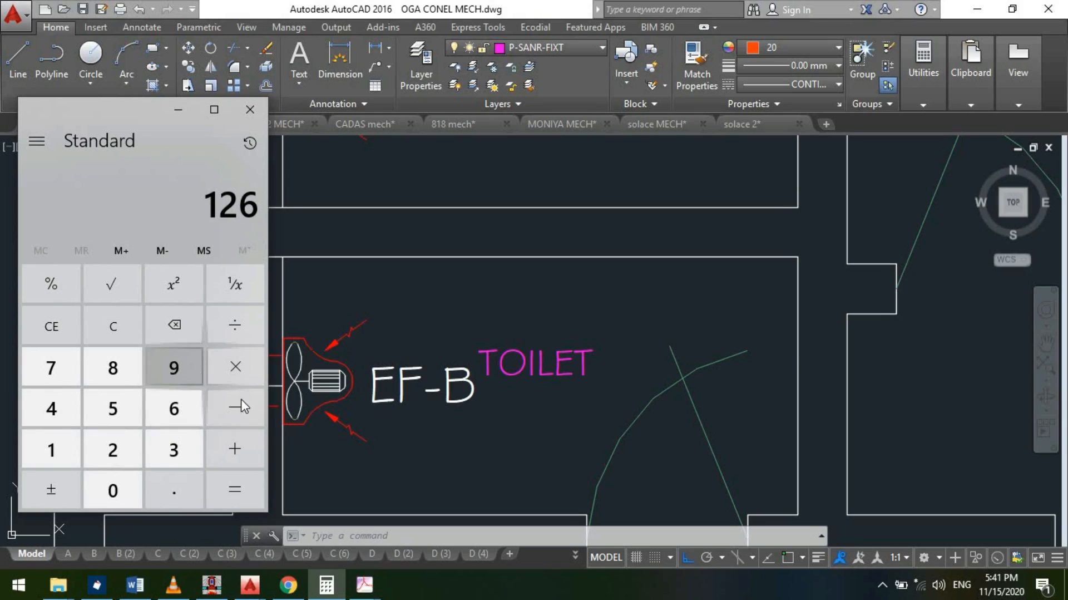
# - Divide the 126 airflow result by 1.7 to convert it to CFM
pyautogui.click(235, 324)
pyautogui.click(45, 448)
pyautogui.click(70, 383)
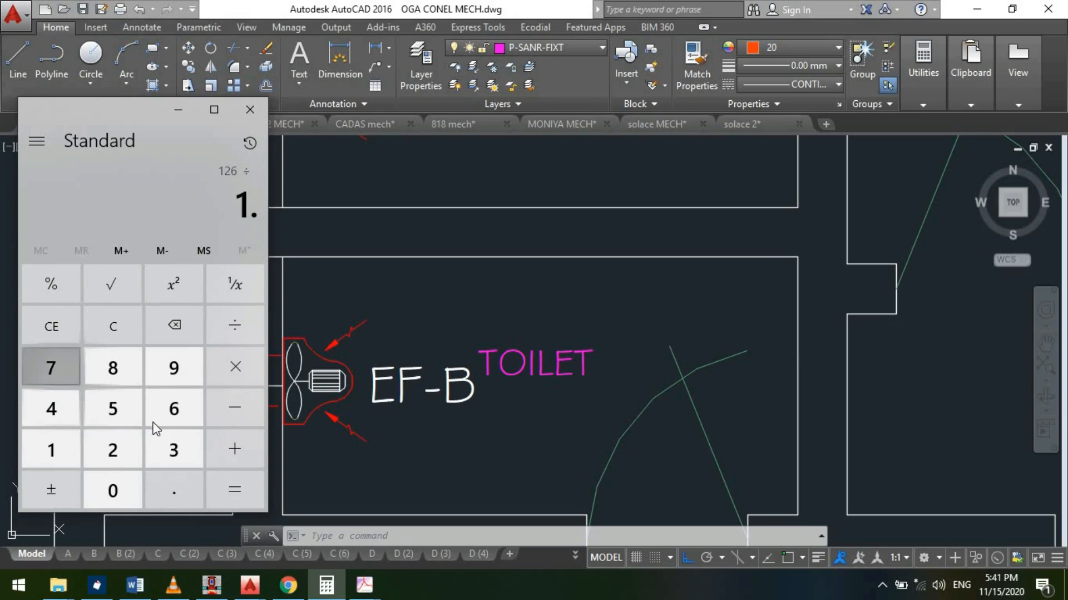
pyautogui.click(252, 474)
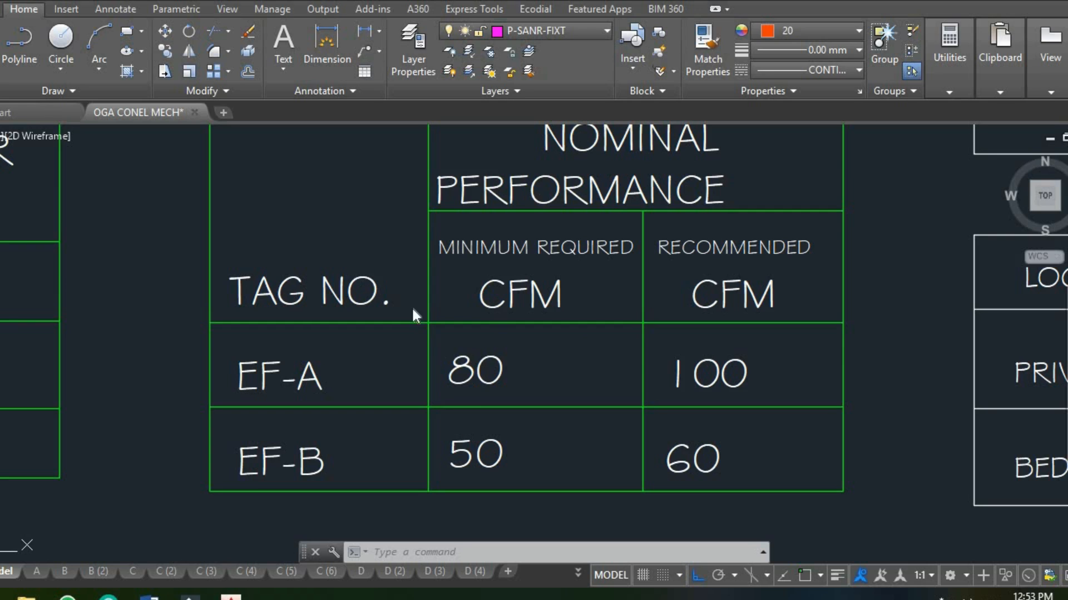
# - Return to the OGA CONEL MECH drawing and examine the minimum required and recommended CFM values in the extractor fan schedule
pyautogui.scroll(-6, 484, 412)
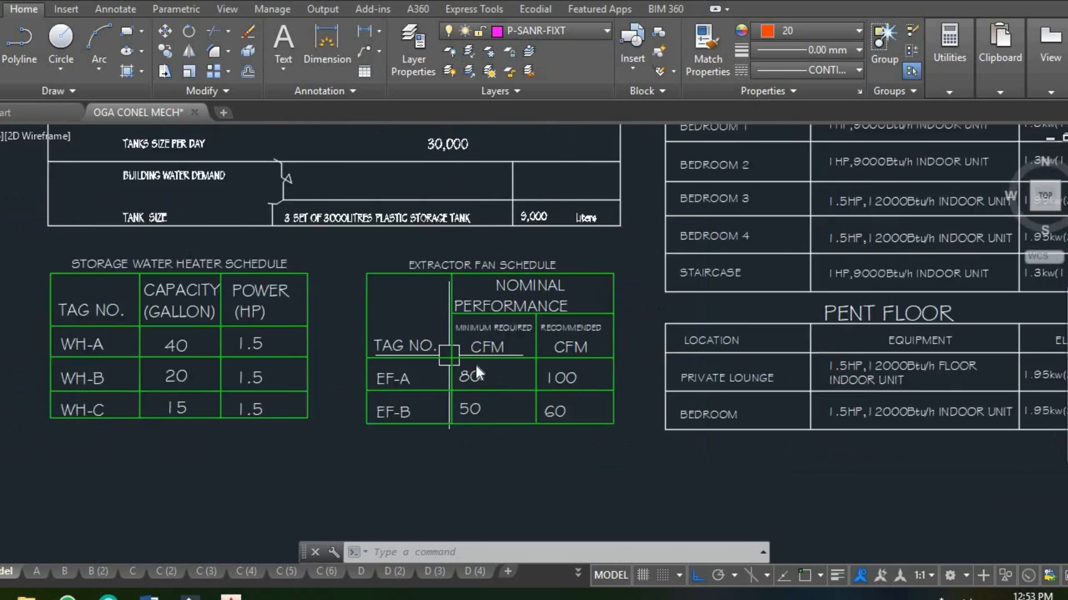
pyautogui.scroll(-3, 443, 369)
pyautogui.scroll(8, 461, 371)
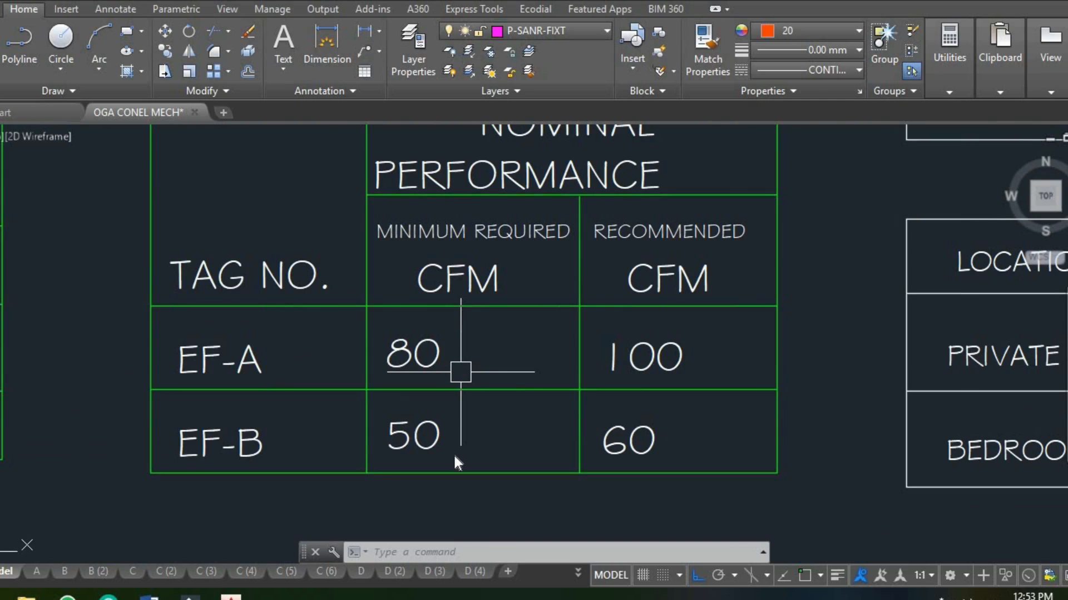
pyautogui.scroll(-2, 461, 371)
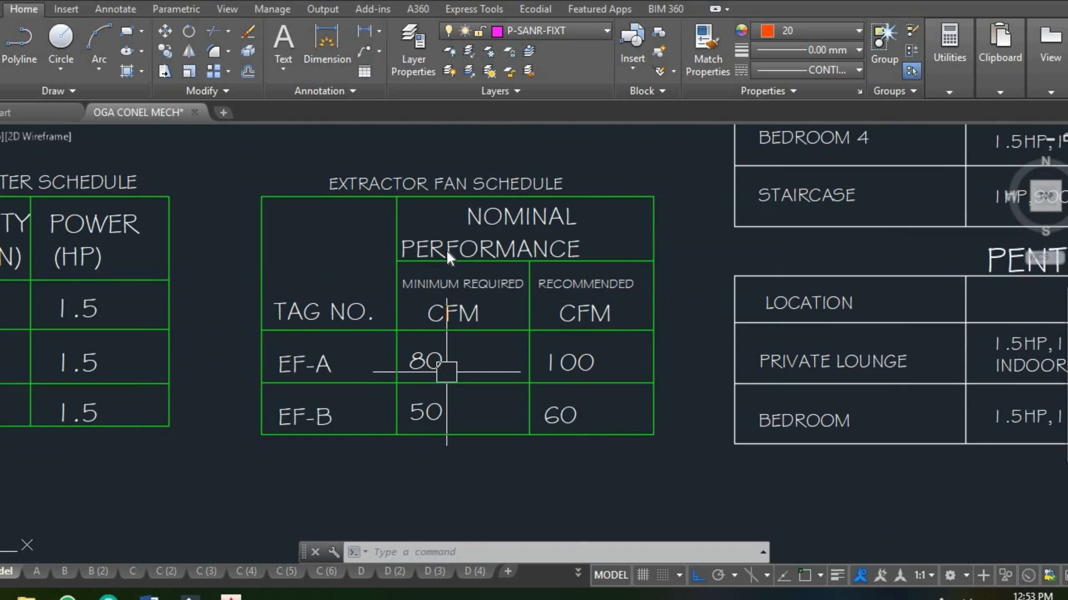
pyautogui.scroll(3, 447, 248)
pyautogui.scroll(-3, 449, 267)
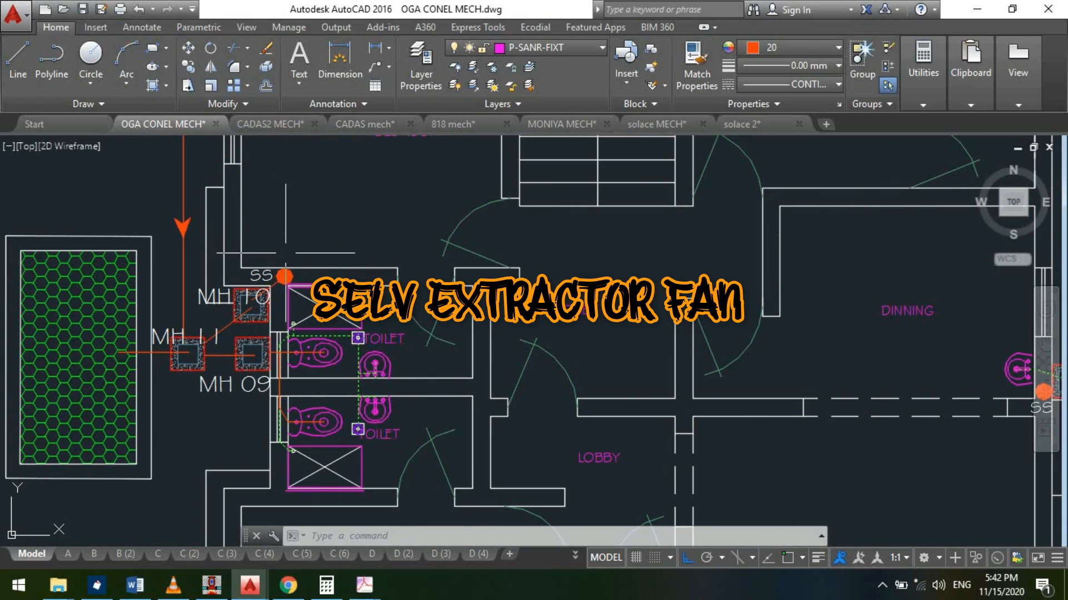
# - Examine the two EF-B extractor fans in the adjoining toilets on the ground floor plan
pyautogui.scroll(-6, 273, 250)
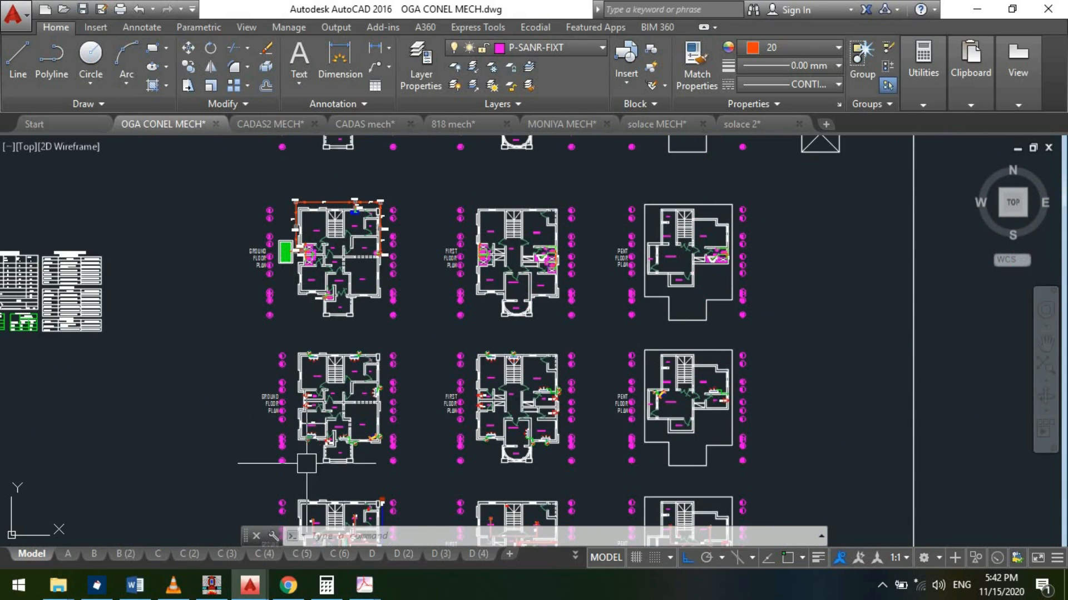
pyautogui.scroll(8, 311, 394)
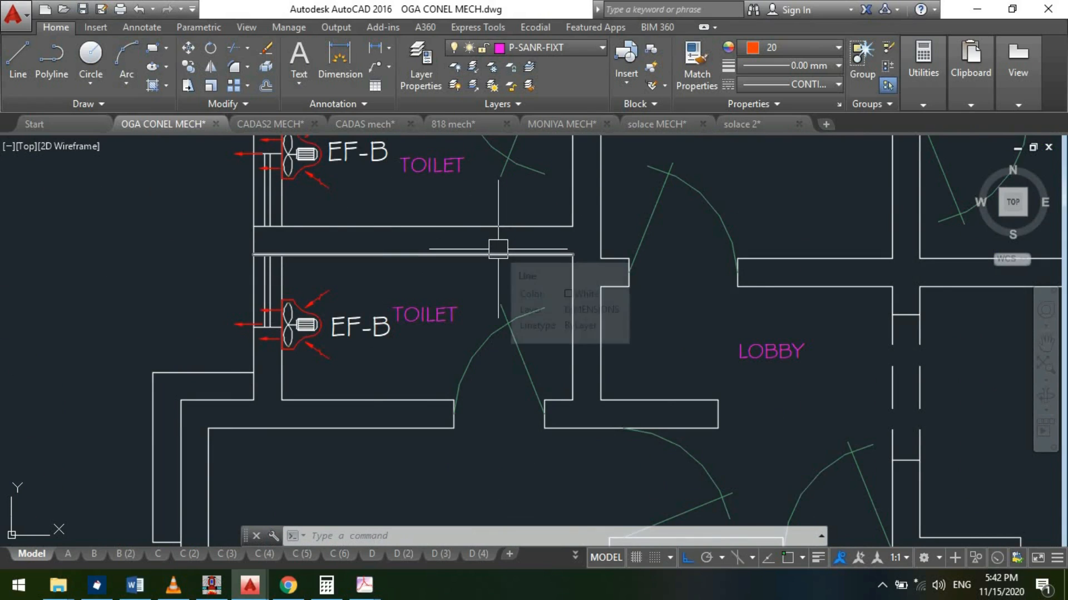
pyautogui.scroll(-2, 496, 248)
pyautogui.scroll(2, 437, 219)
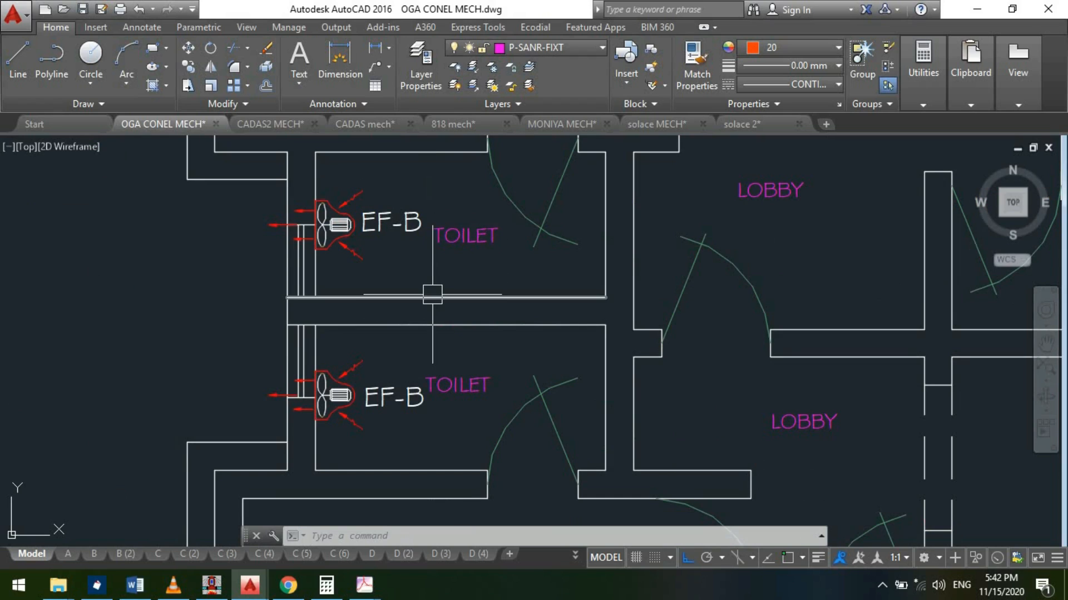